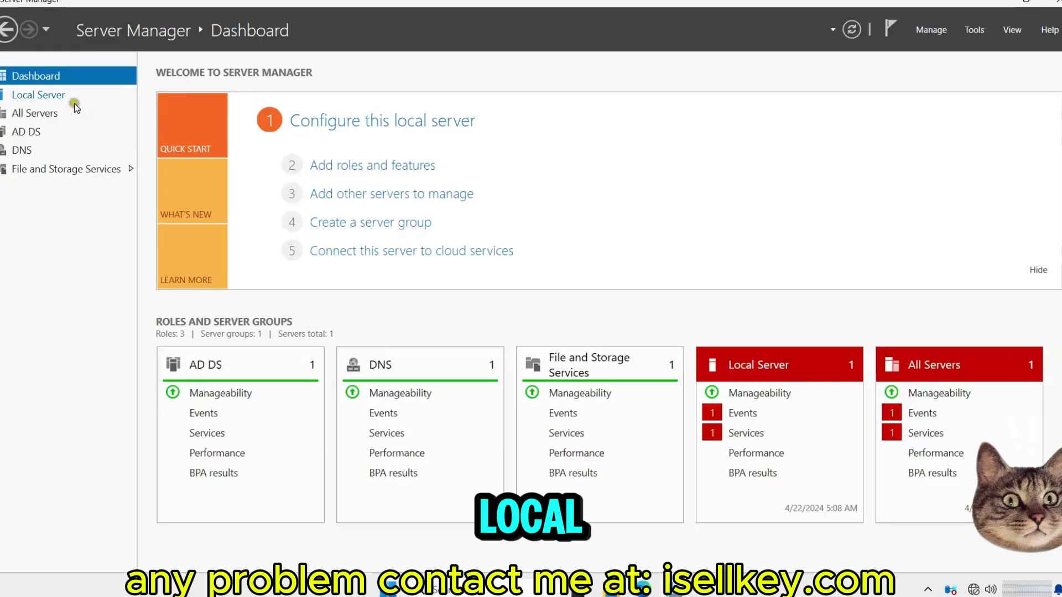
# From the dashboard, add the Remote Desktop Services role to a role-based install on server1
pyautogui.click(53, 97)
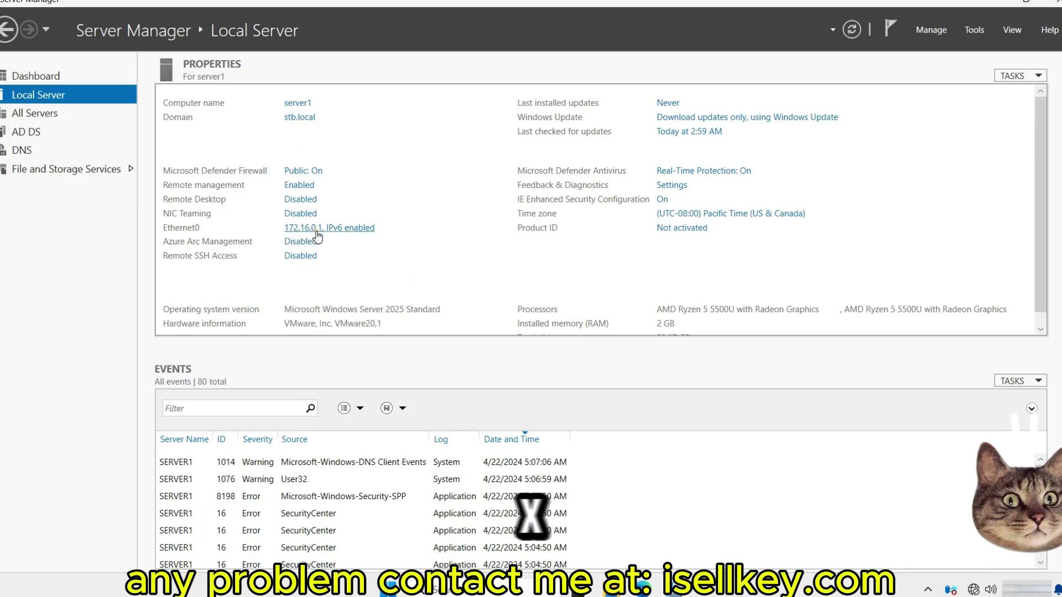
pyautogui.click(39, 77)
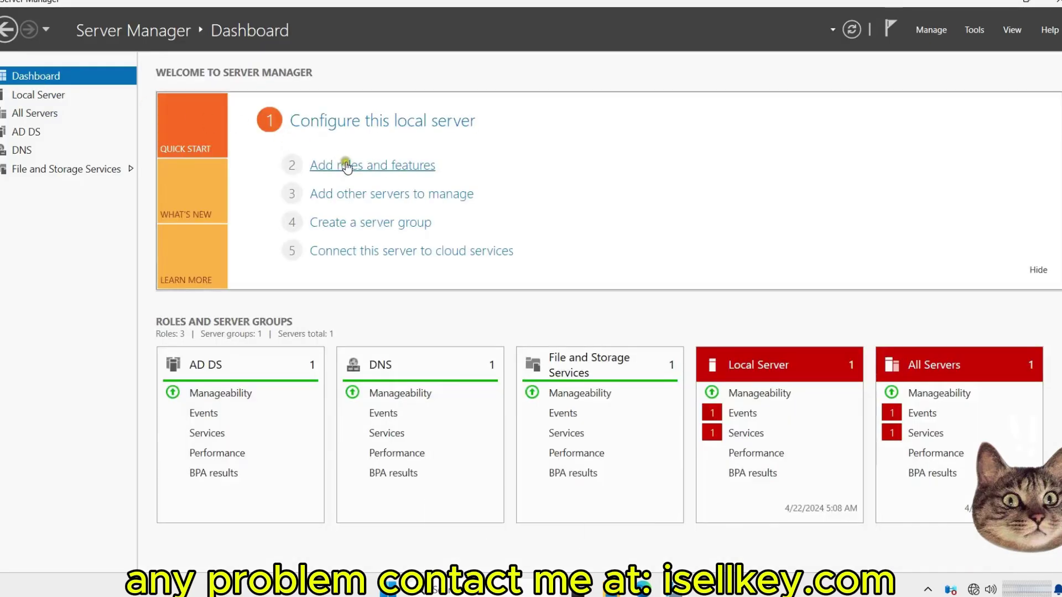
pyautogui.click(388, 167)
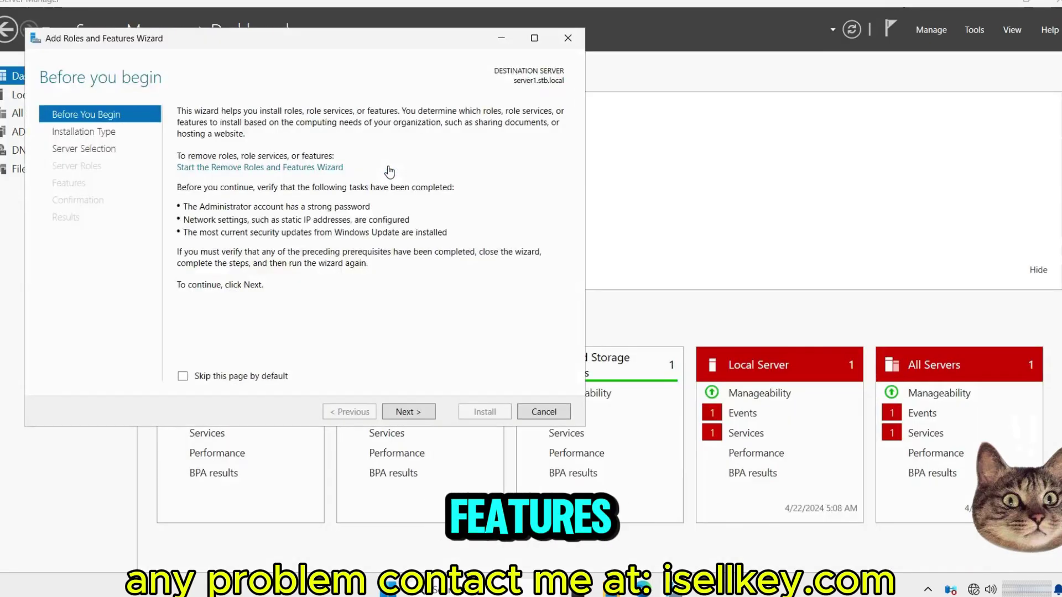
pyautogui.click(406, 412)
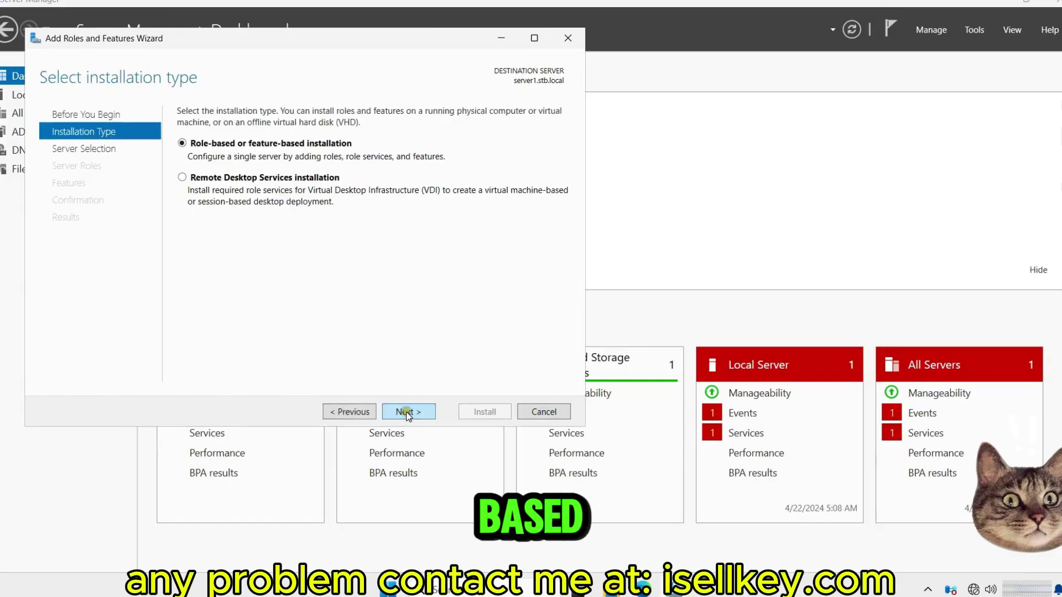
pyautogui.click(406, 412)
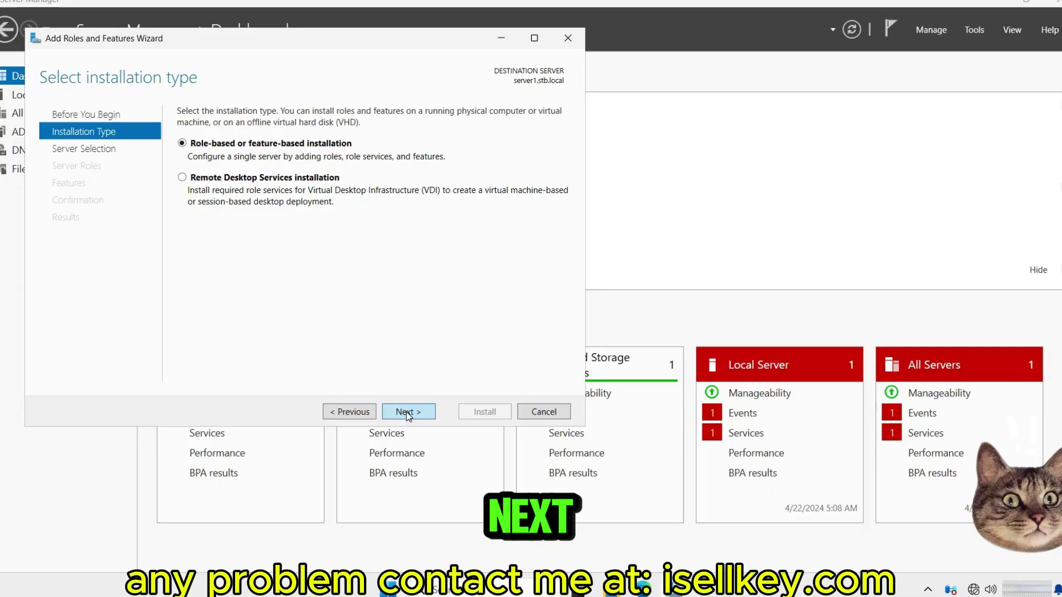
pyautogui.click(406, 412)
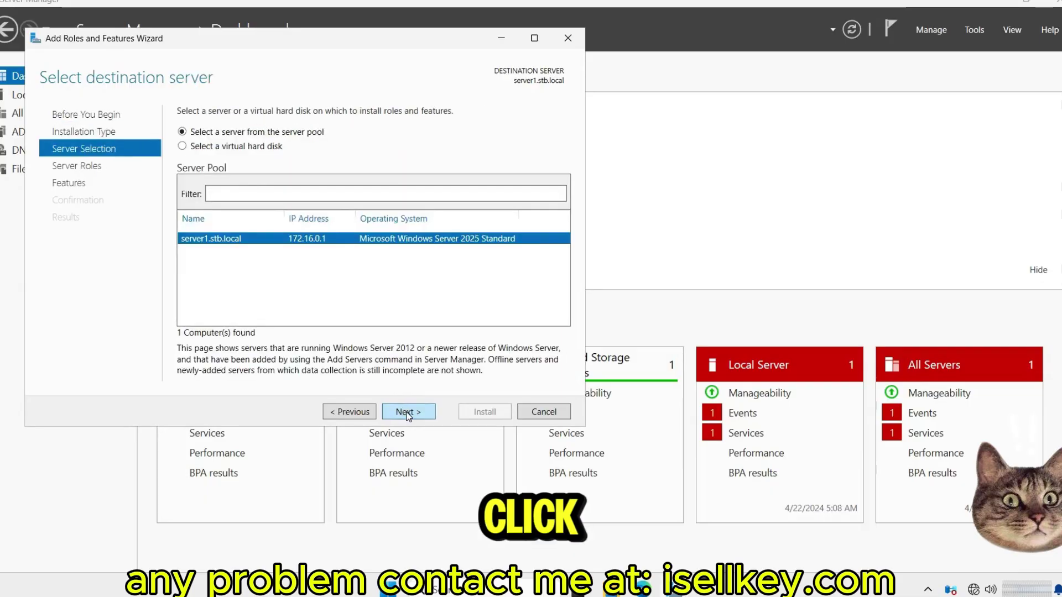
pyautogui.click(407, 412)
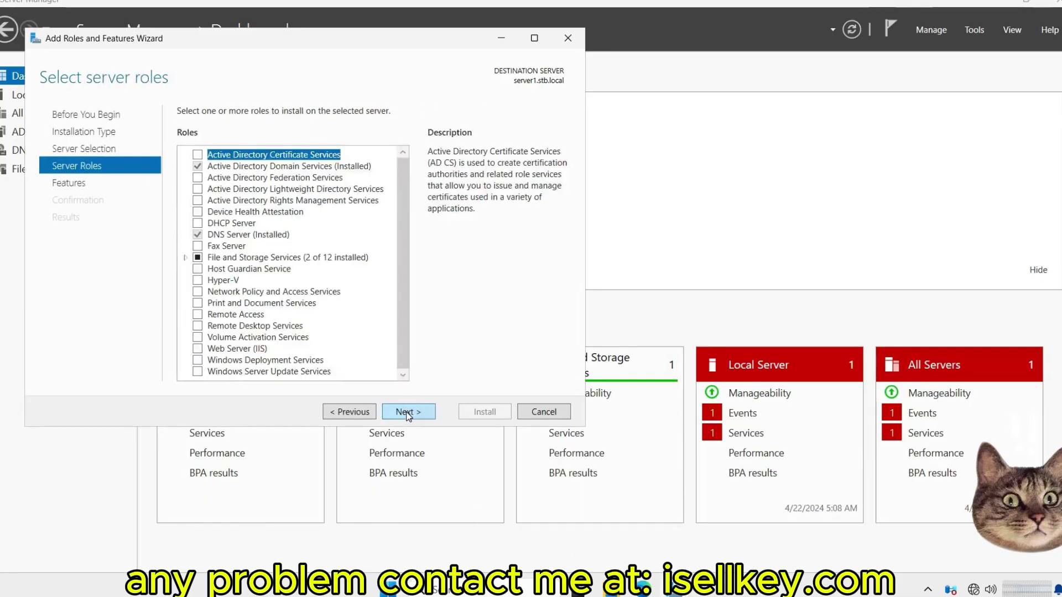
pyautogui.click(198, 328)
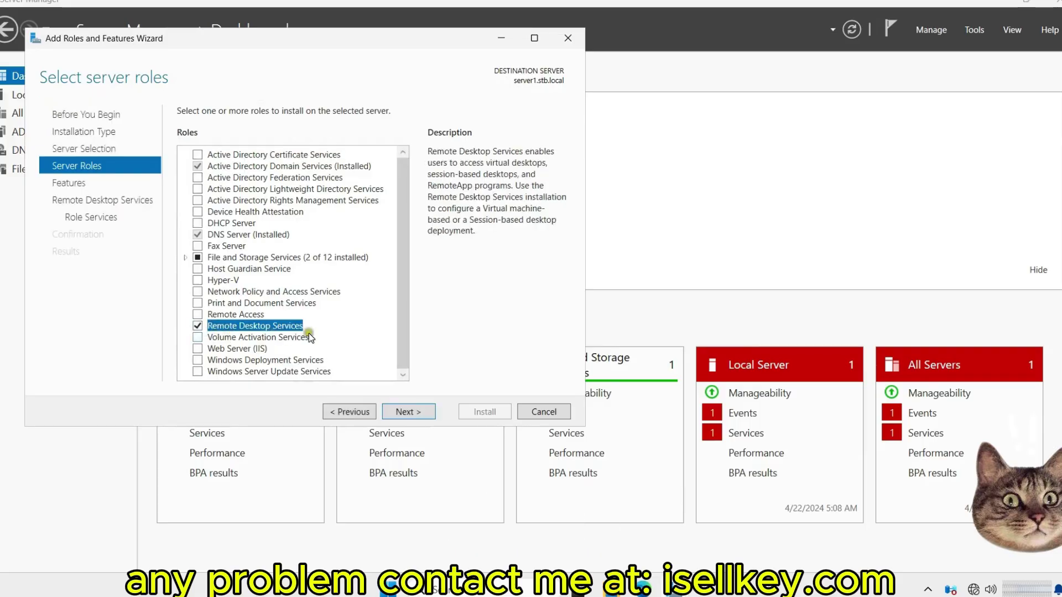
pyautogui.click(407, 412)
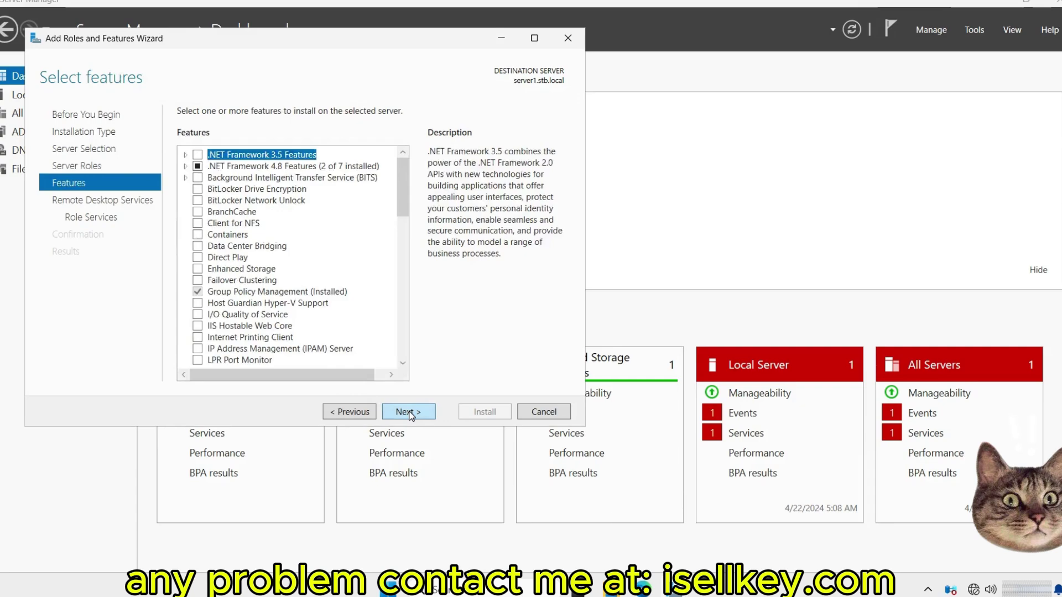
# Tick Connection Broker, Gateway, Licensing and Session Host, accepting each one's required features
pyautogui.click(409, 413)
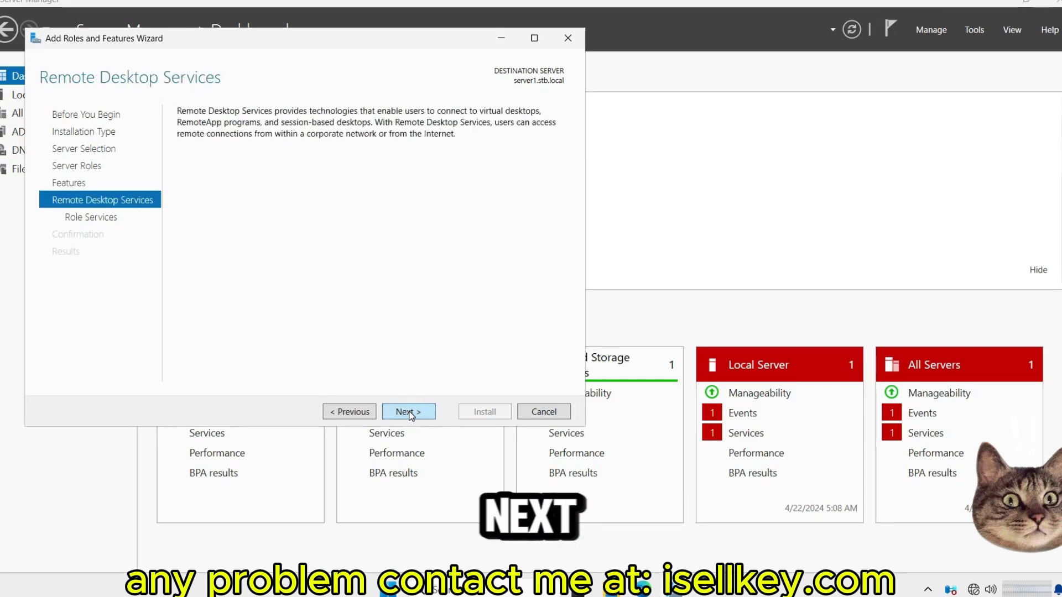
pyautogui.click(408, 413)
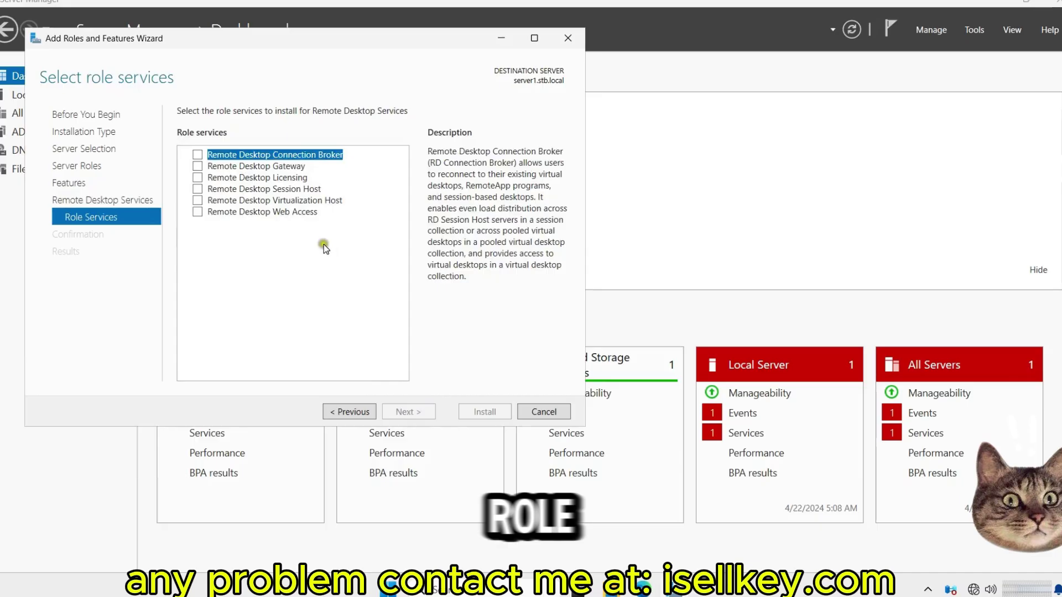
pyautogui.click(199, 157)
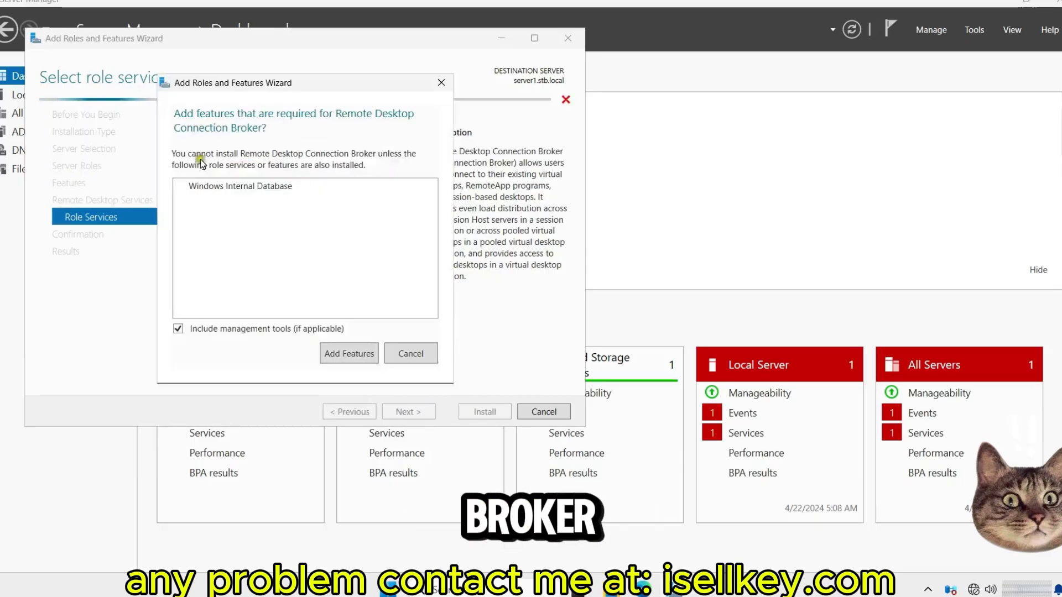
pyautogui.click(334, 355)
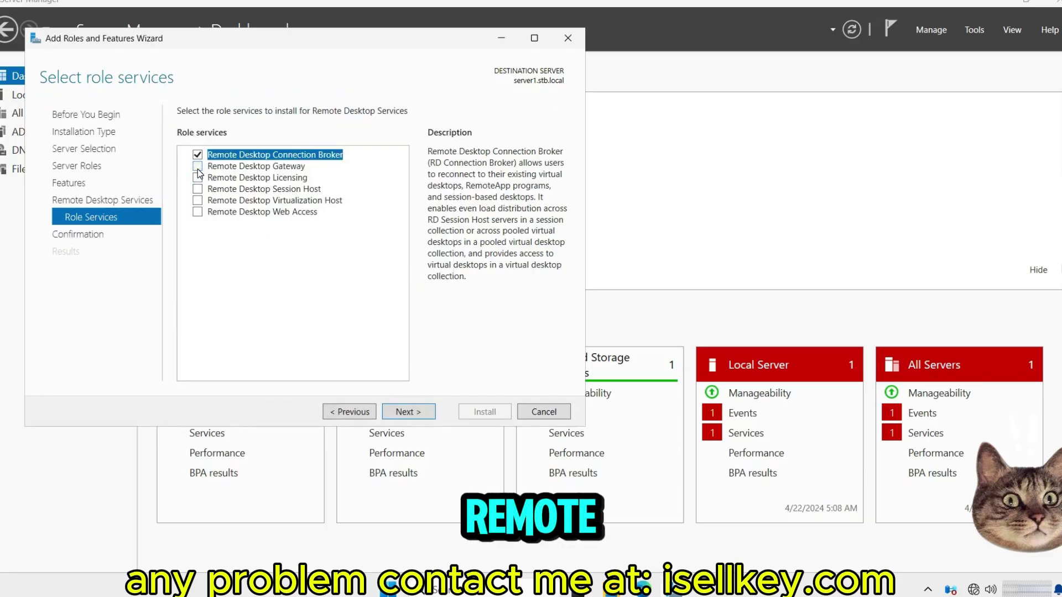
pyautogui.click(198, 170)
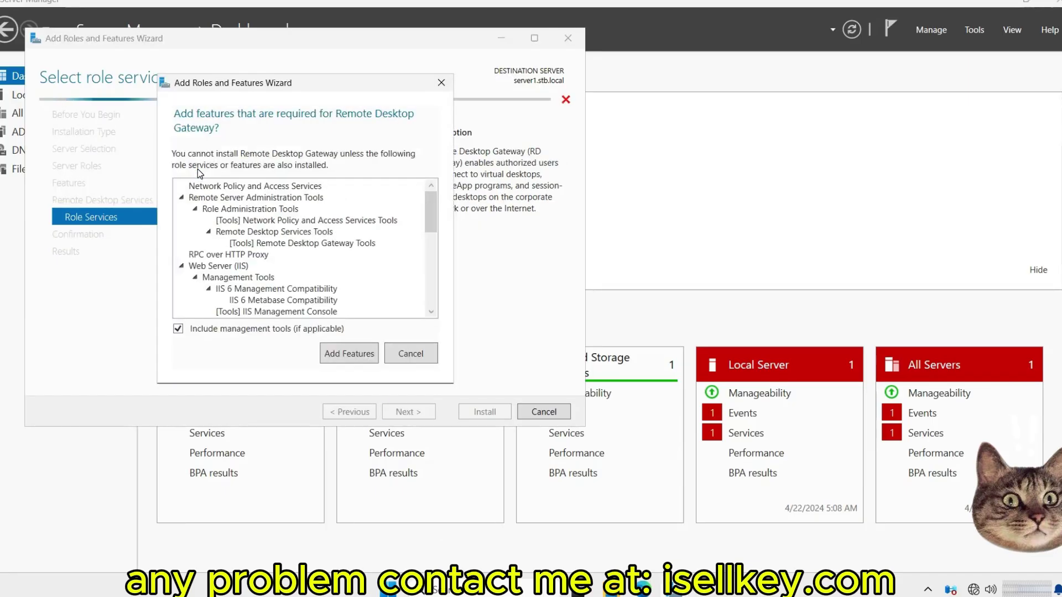
pyautogui.click(334, 349)
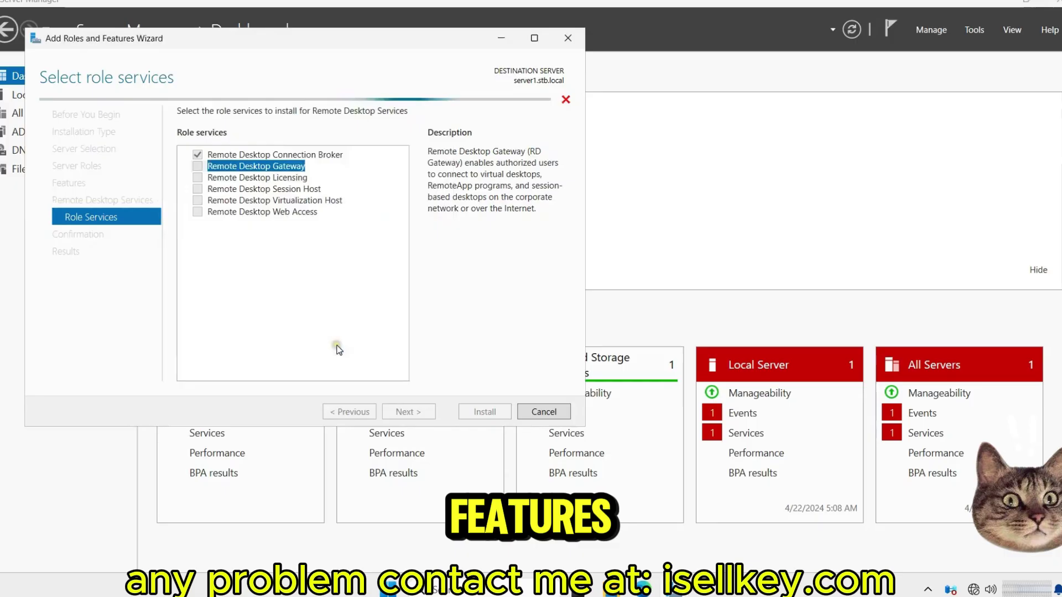
pyautogui.click(199, 180)
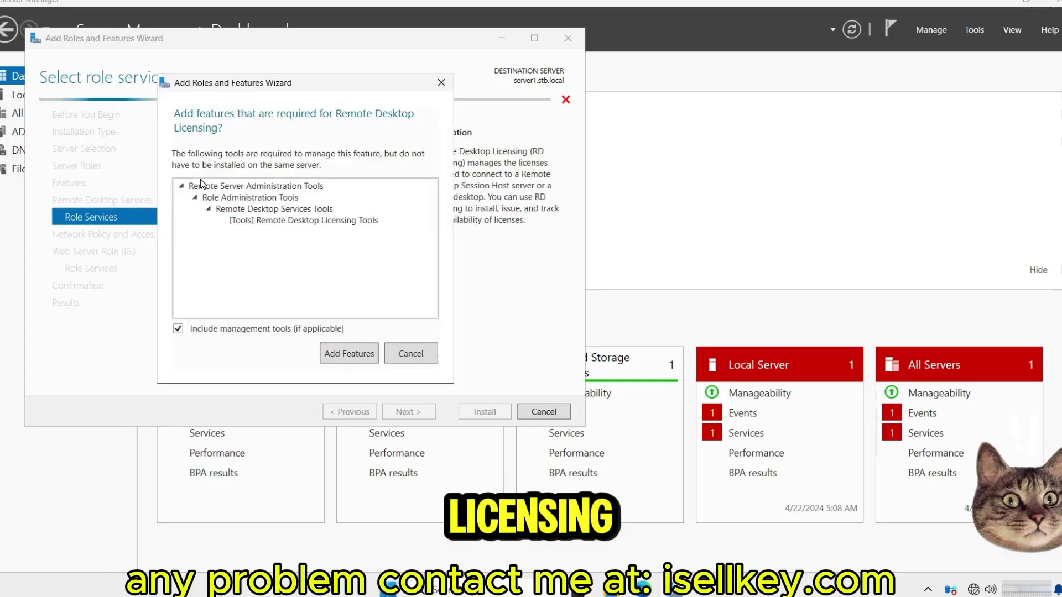
pyautogui.click(336, 355)
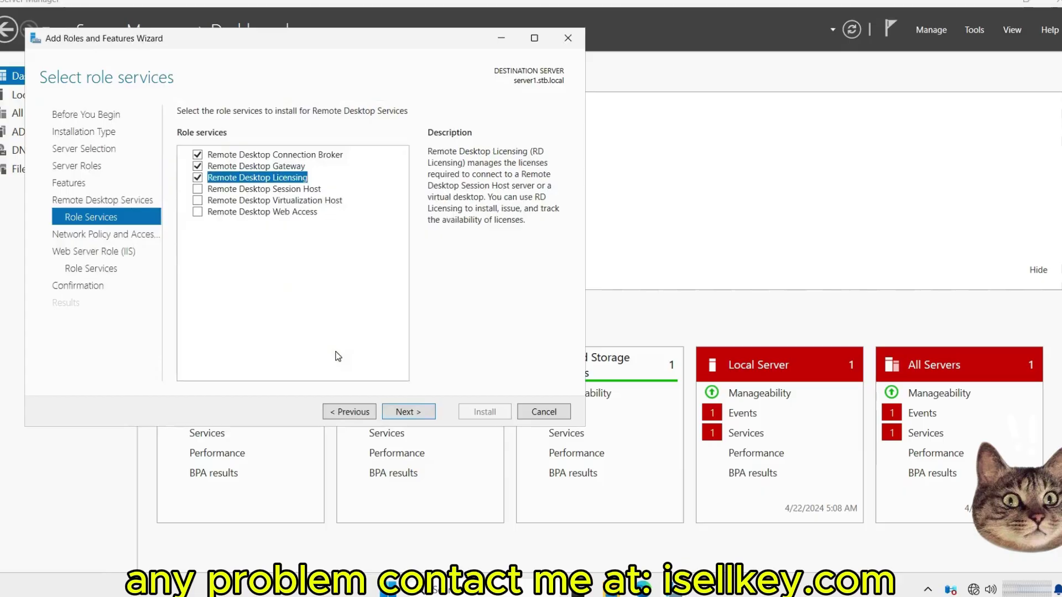
pyautogui.click(197, 190)
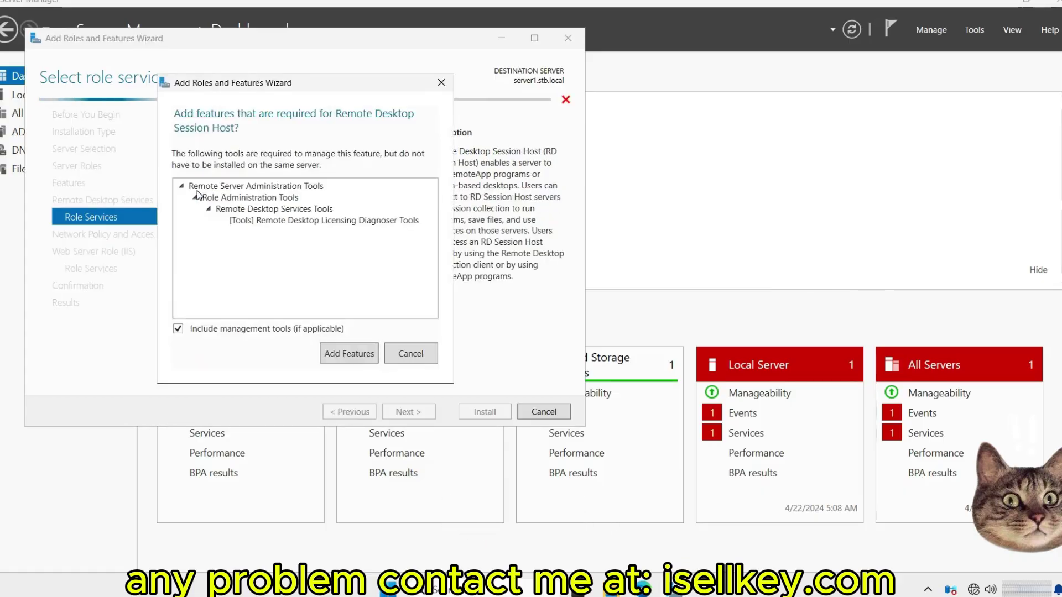
pyautogui.click(330, 347)
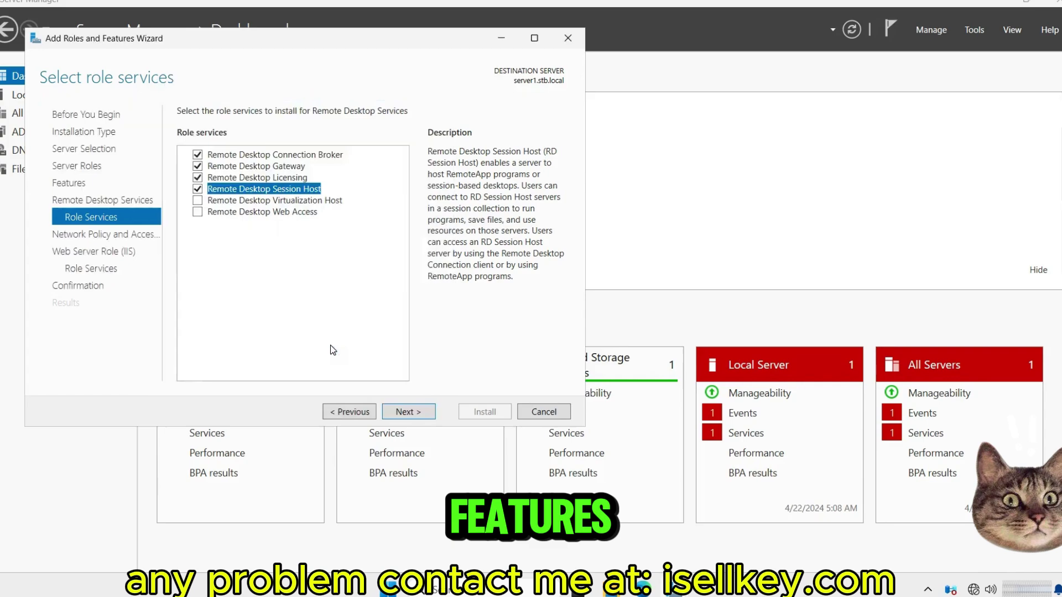
# Keep the default NPAS and IIS settings, allow automatic restart, and install
pyautogui.click(418, 412)
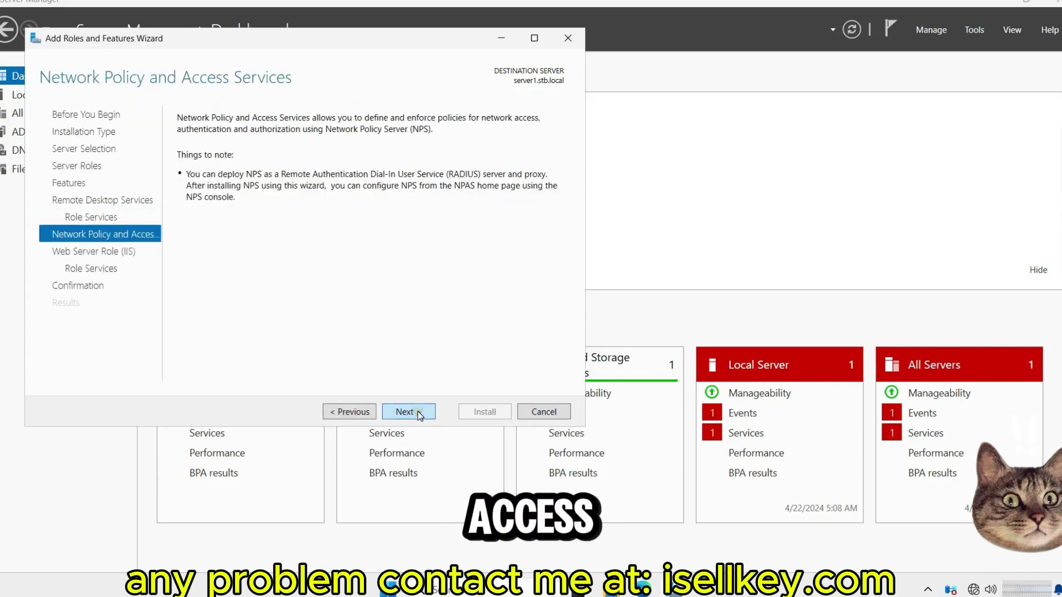
pyautogui.click(417, 412)
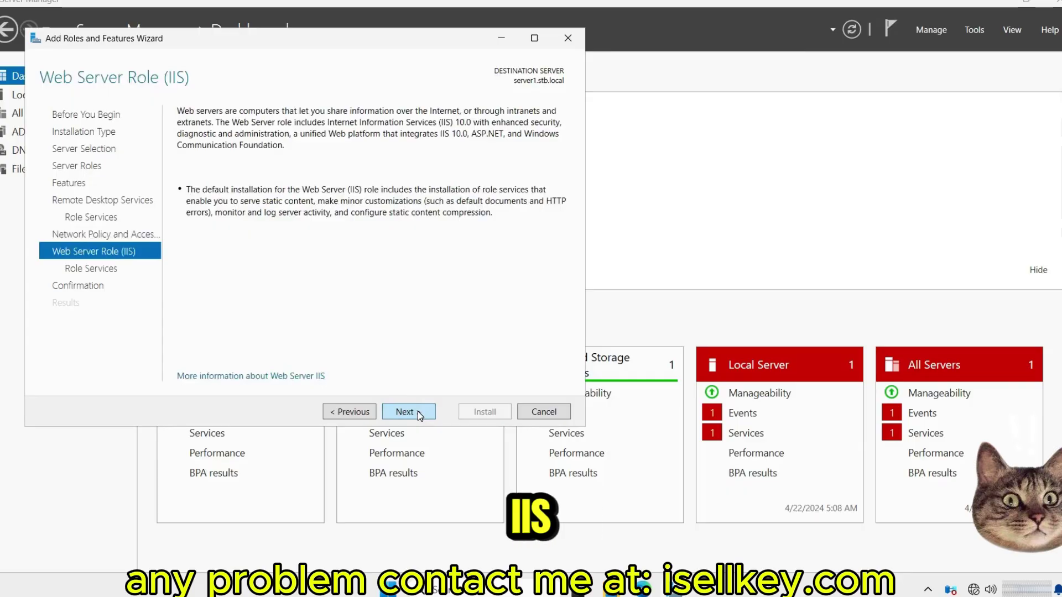
pyautogui.click(418, 410)
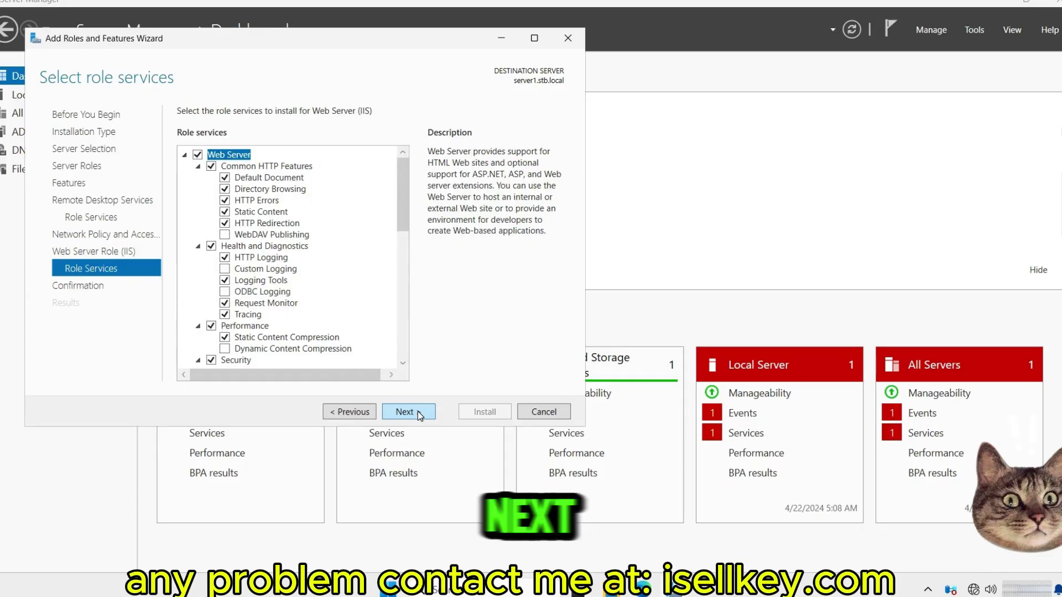
pyautogui.click(418, 411)
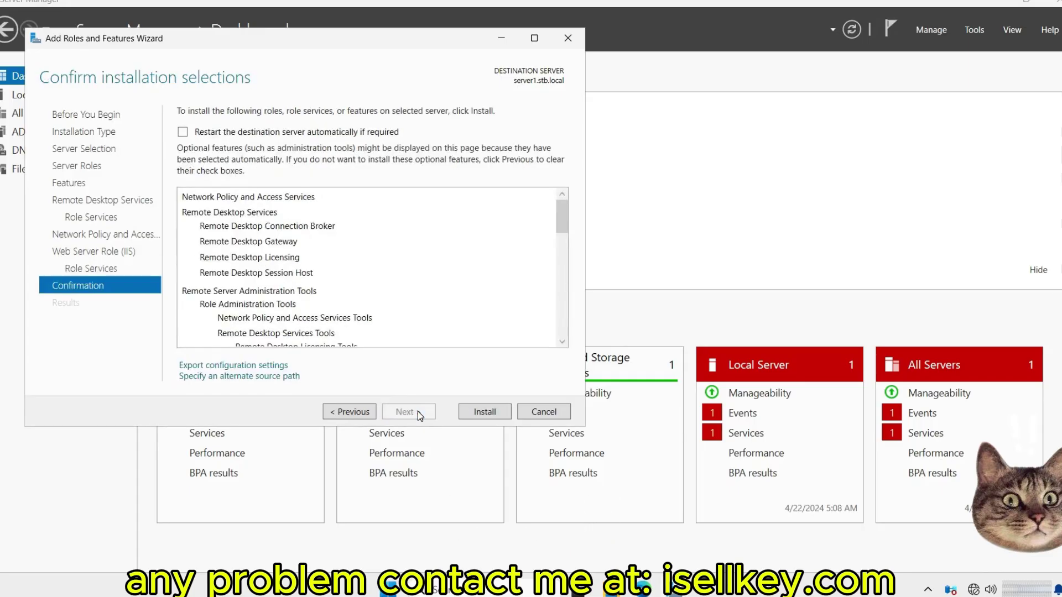
pyautogui.click(183, 131)
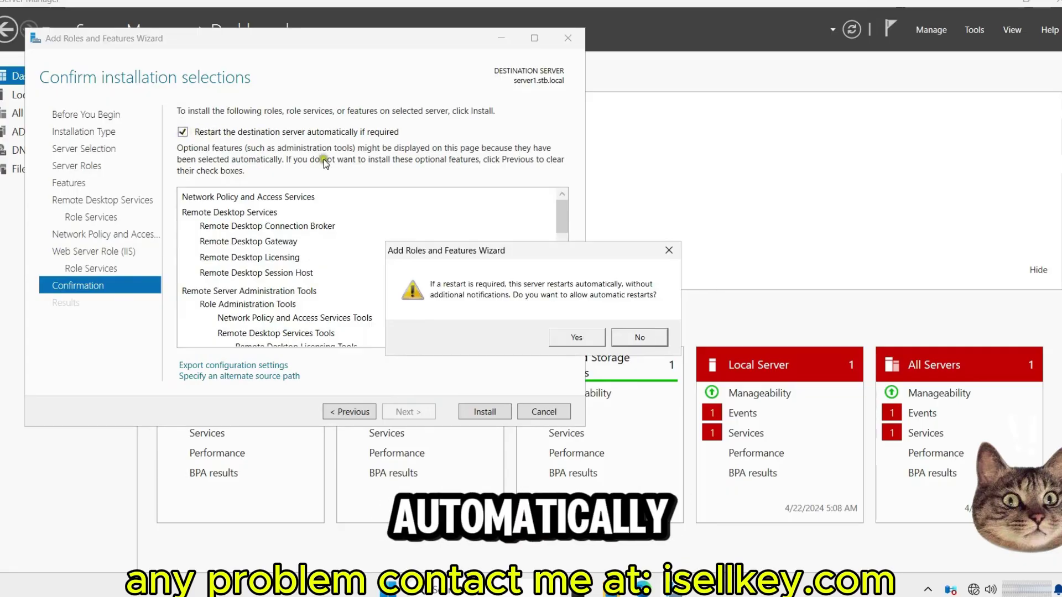
pyautogui.click(579, 338)
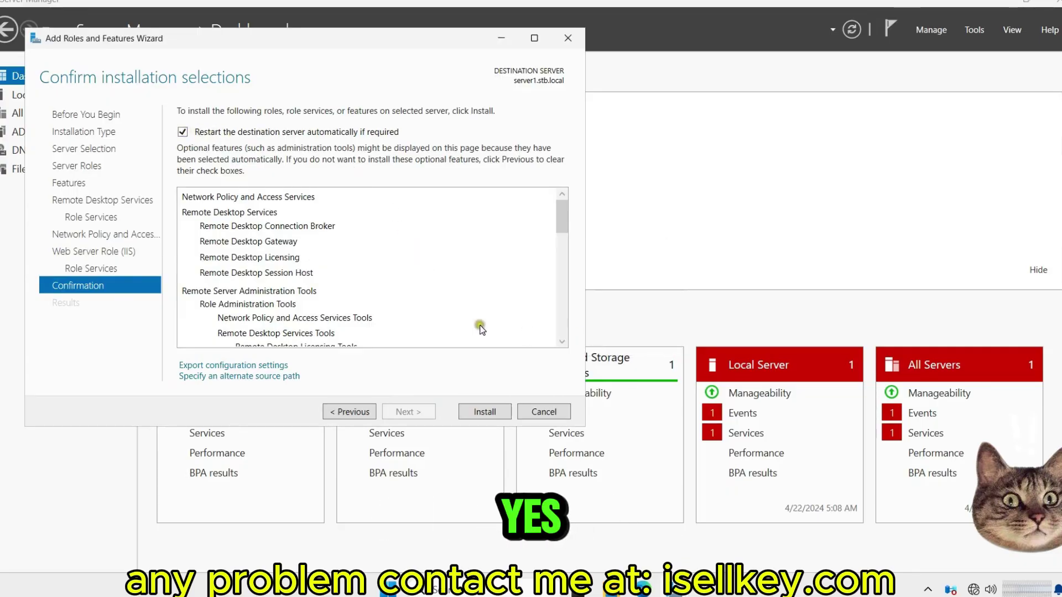
pyautogui.click(482, 412)
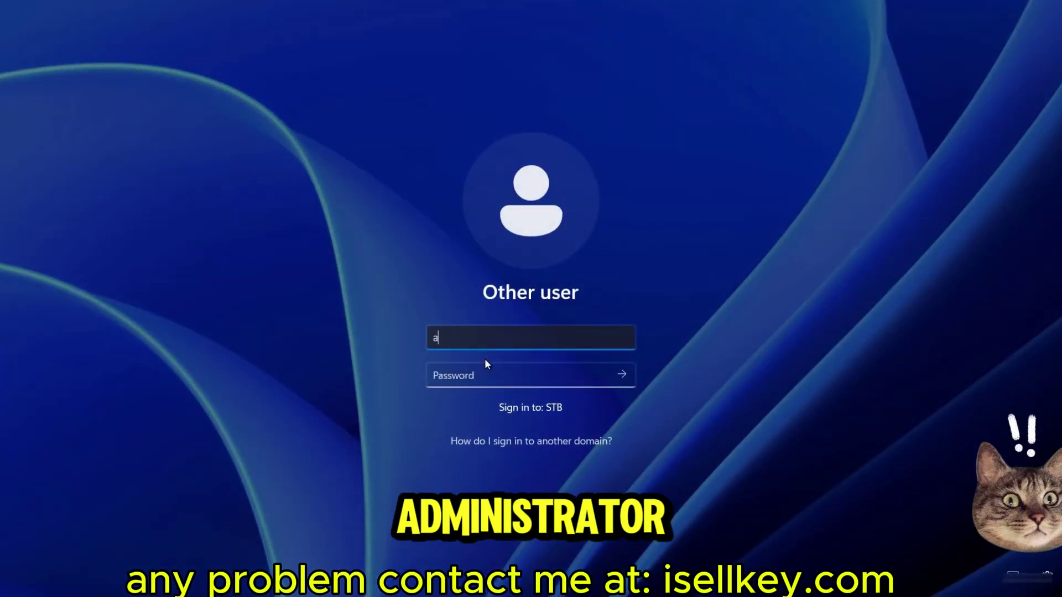
pyautogui.write('dministrato')
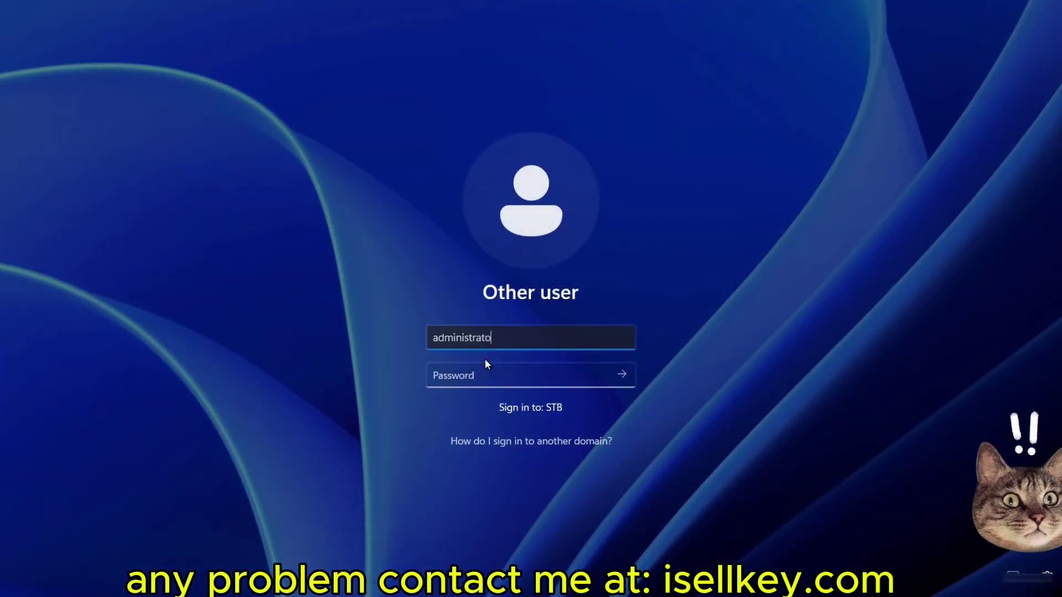
pyautogui.write('r')
# Sign in as administrator with the account password
pyautogui.press('Tab')
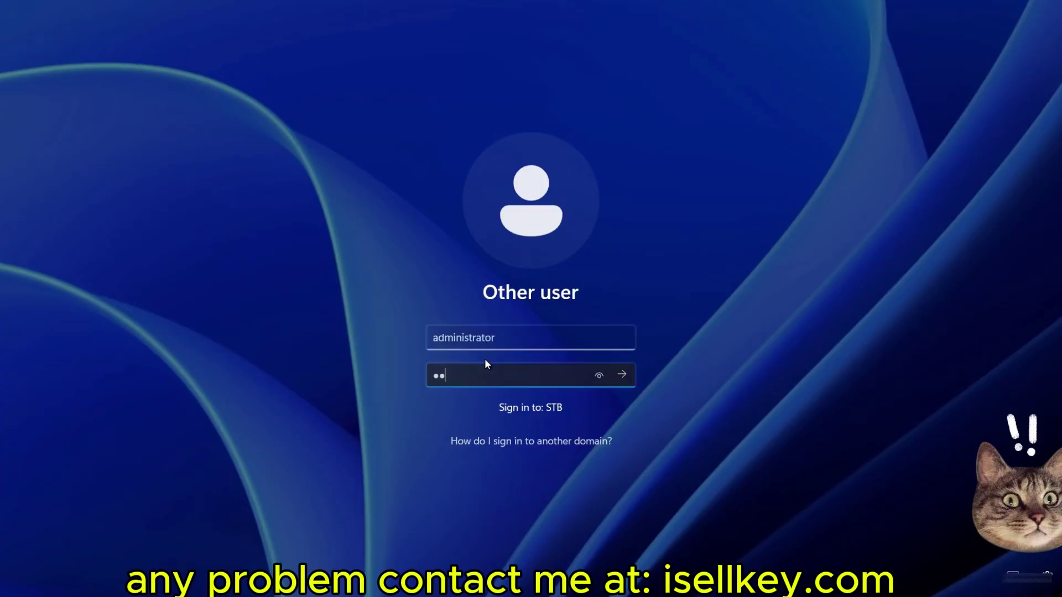
pyautogui.press('Return')
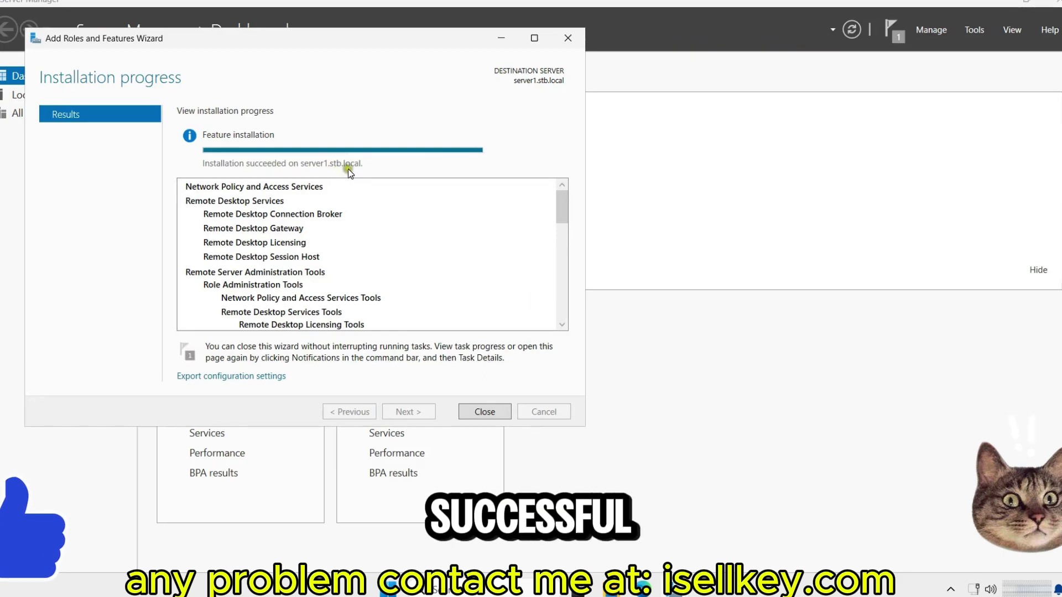
# Close the Add Roles and Features Wizard after 'Installation succeeded' appears
pyautogui.click(488, 410)
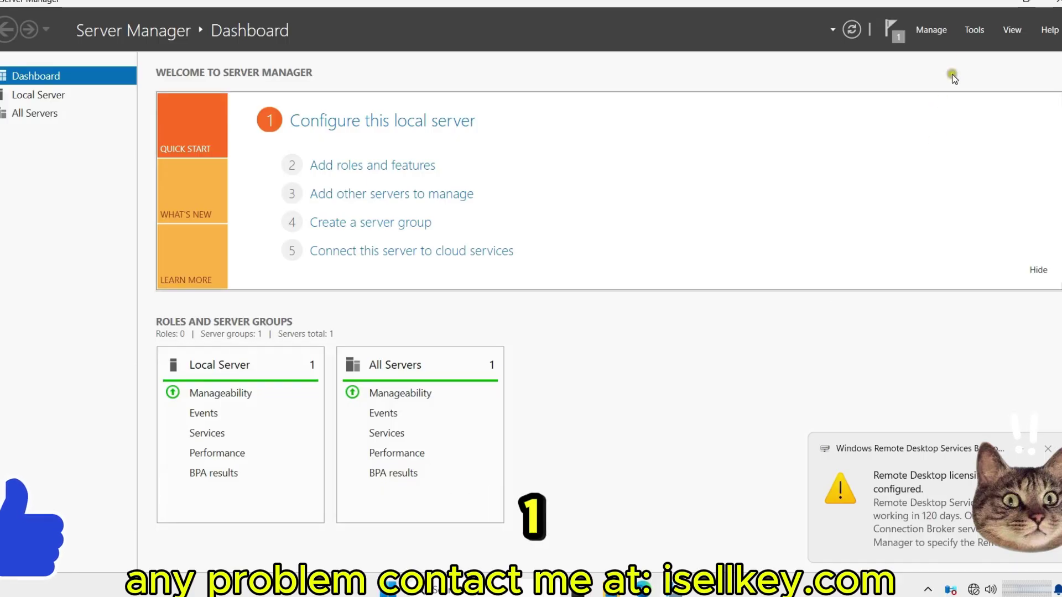
# Open Active Directory Users and Computers and expand the stb.local domain
pyautogui.click(974, 31)
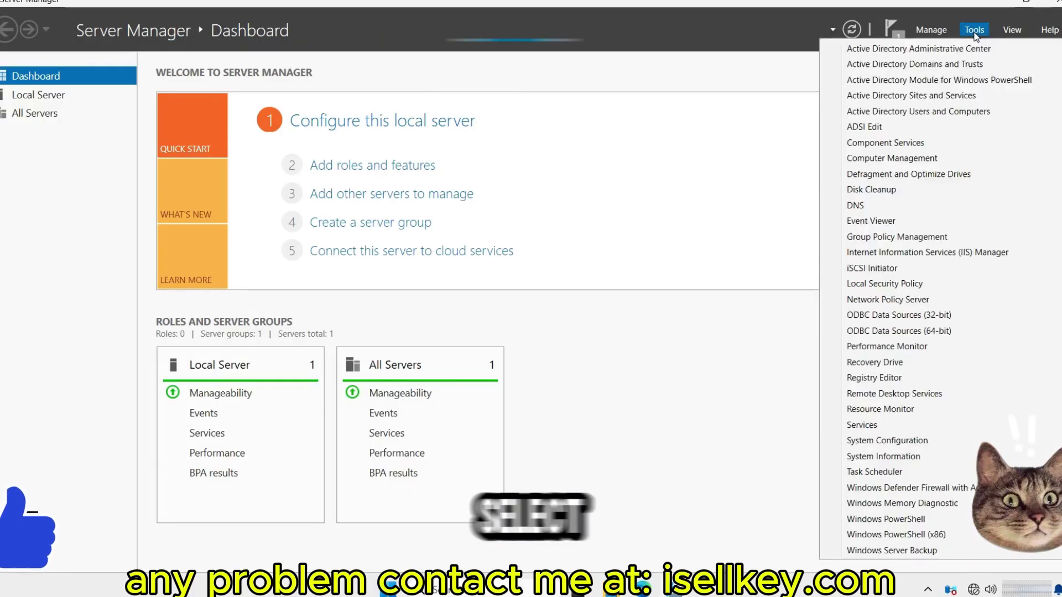
pyautogui.click(912, 118)
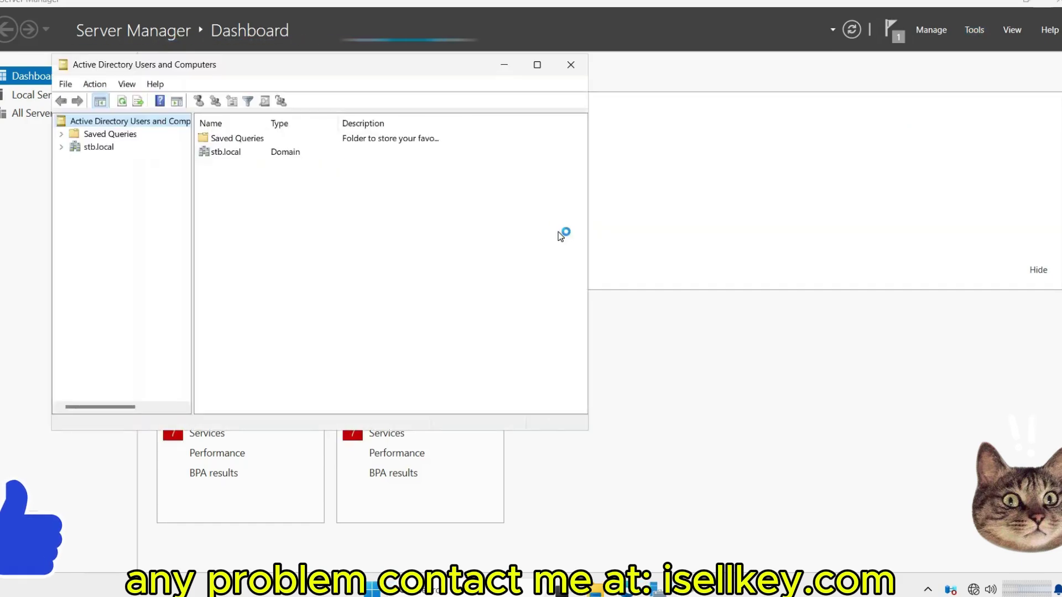
pyautogui.click(61, 146)
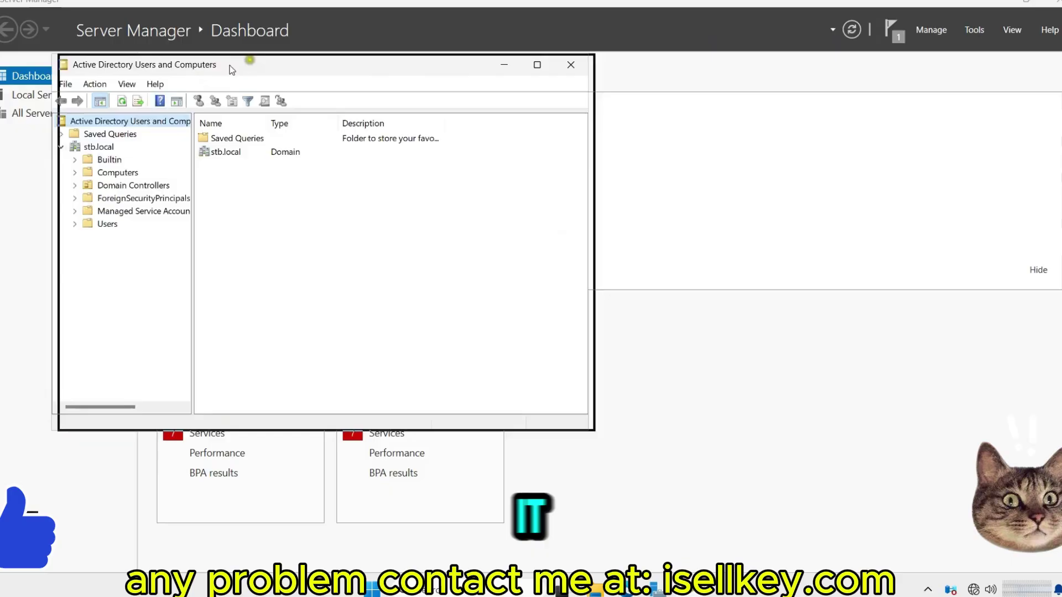
pyautogui.moveTo(198, 75); pyautogui.dragTo(272, 57)
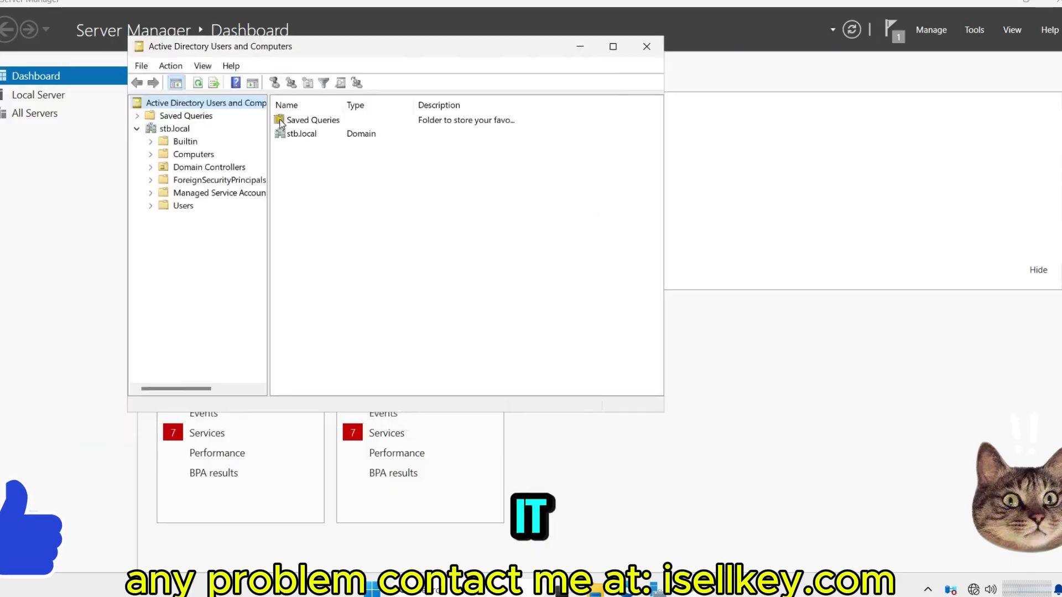
# Create the 'RDP USER' organizational unit in stb.local and start a new user there
pyautogui.rightClick(185, 131)
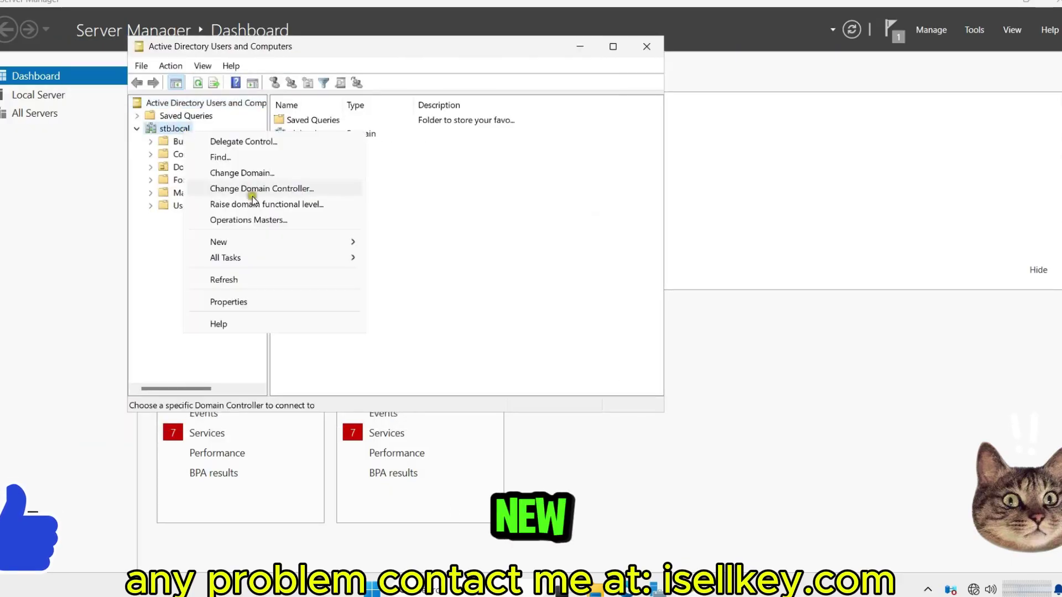
pyautogui.moveTo(218, 242)
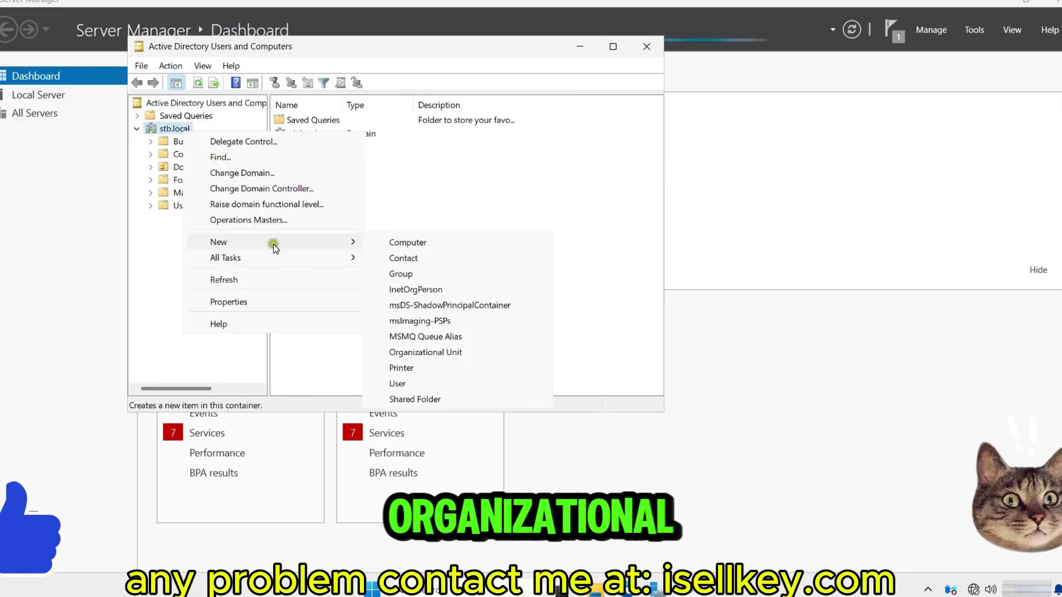
pyautogui.click(414, 355)
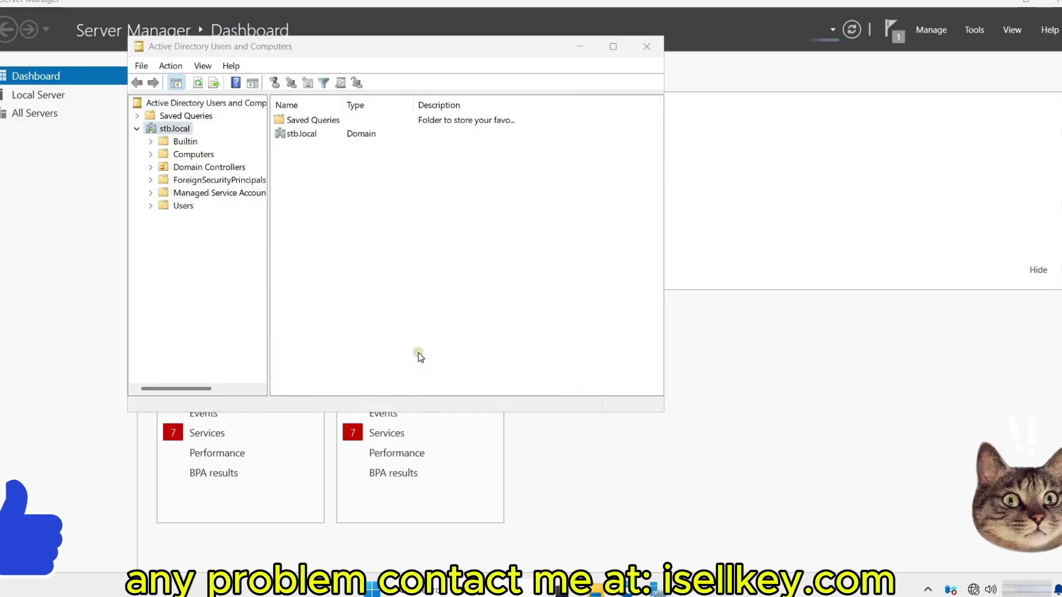
pyautogui.write('R')
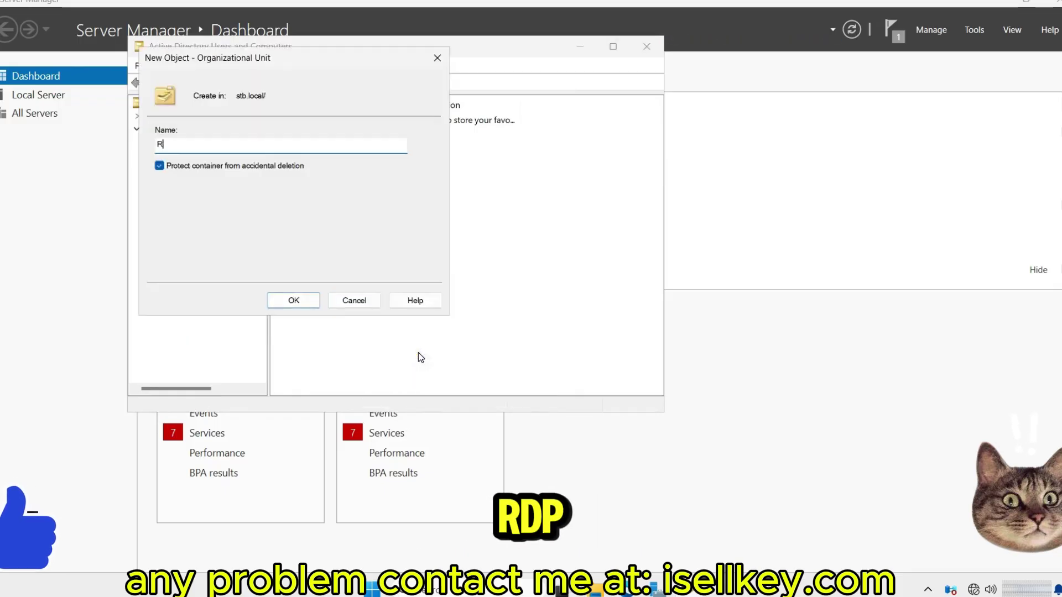
pyautogui.write('DP USER')
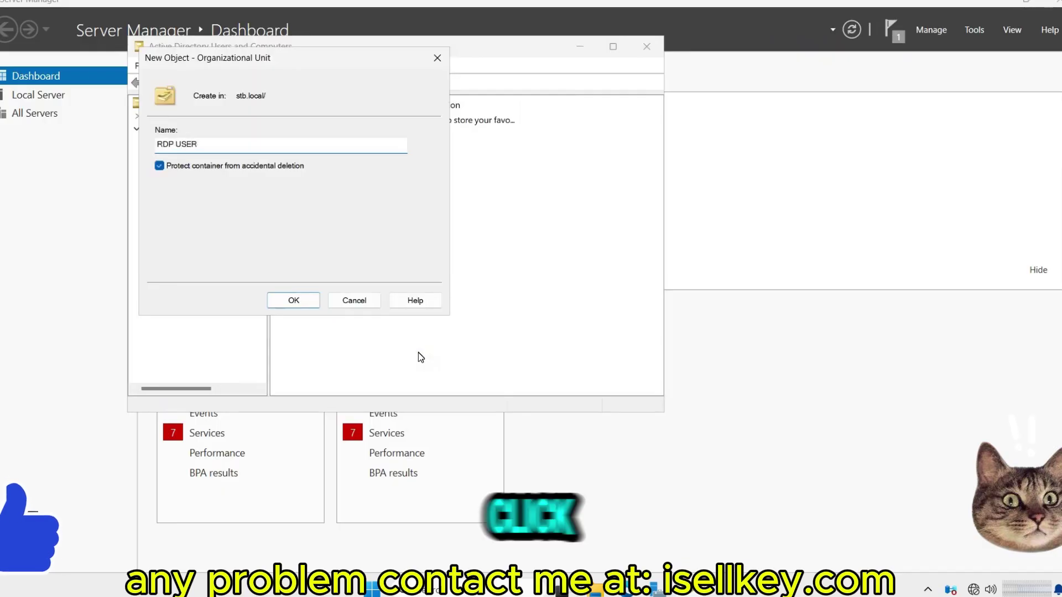
pyautogui.click(307, 302)
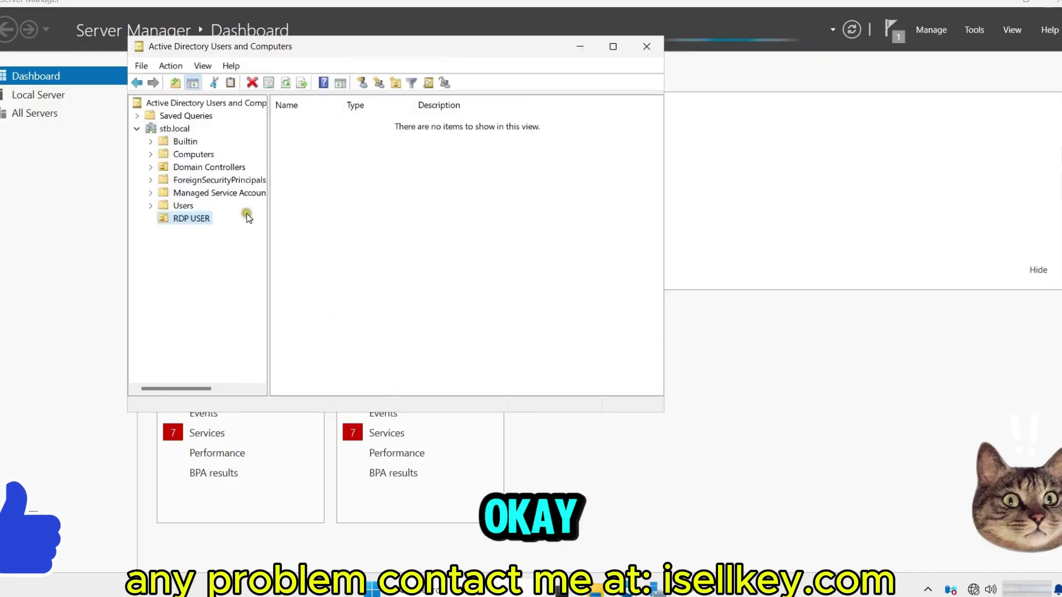
pyautogui.rightClick(194, 223)
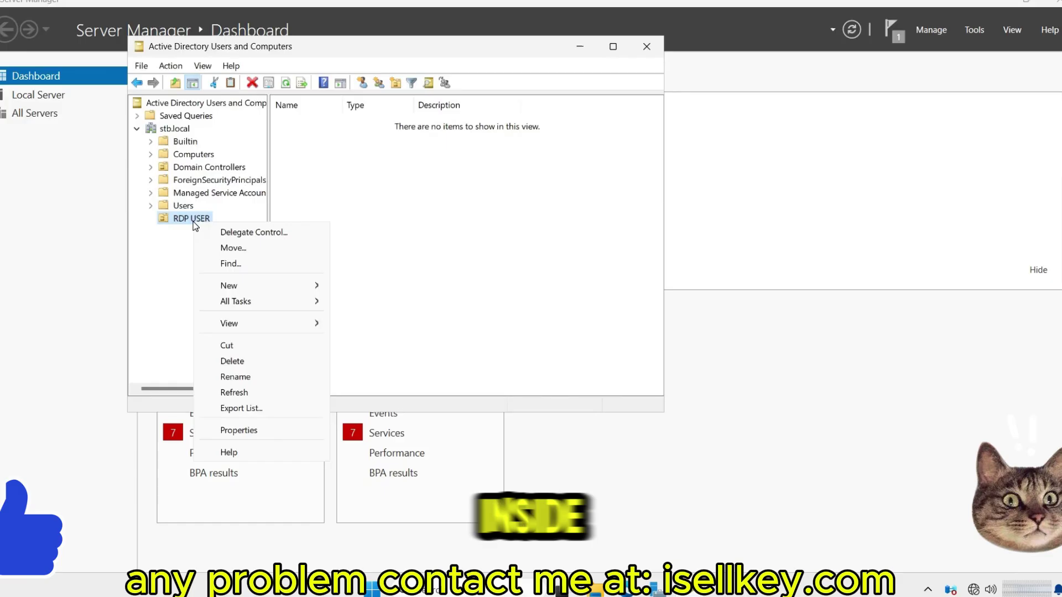
pyautogui.moveTo(229, 285)
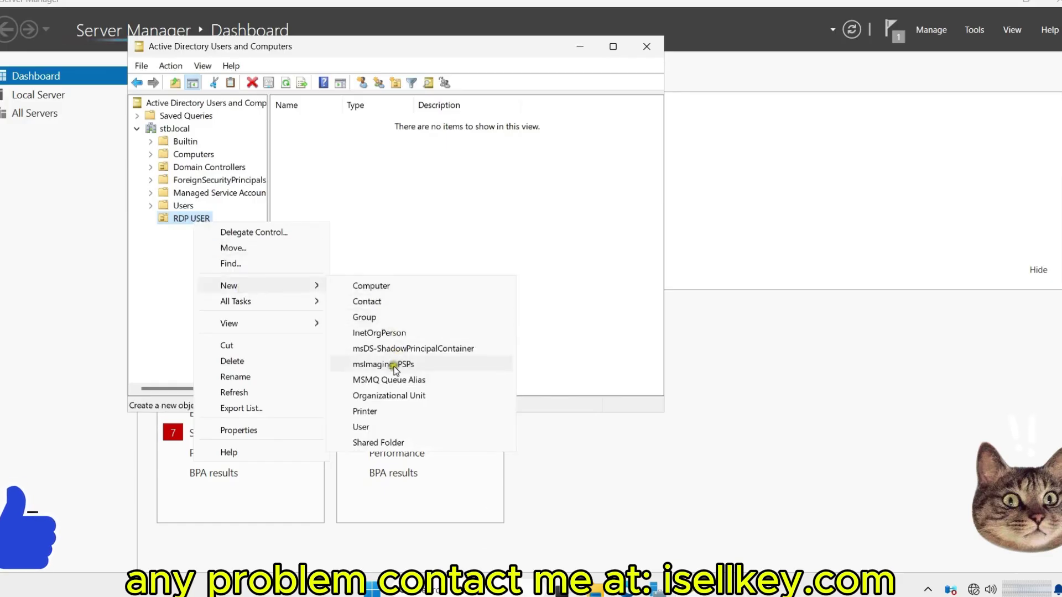
# Enter the name and logon name for the new user rohit
pyautogui.click(377, 426)
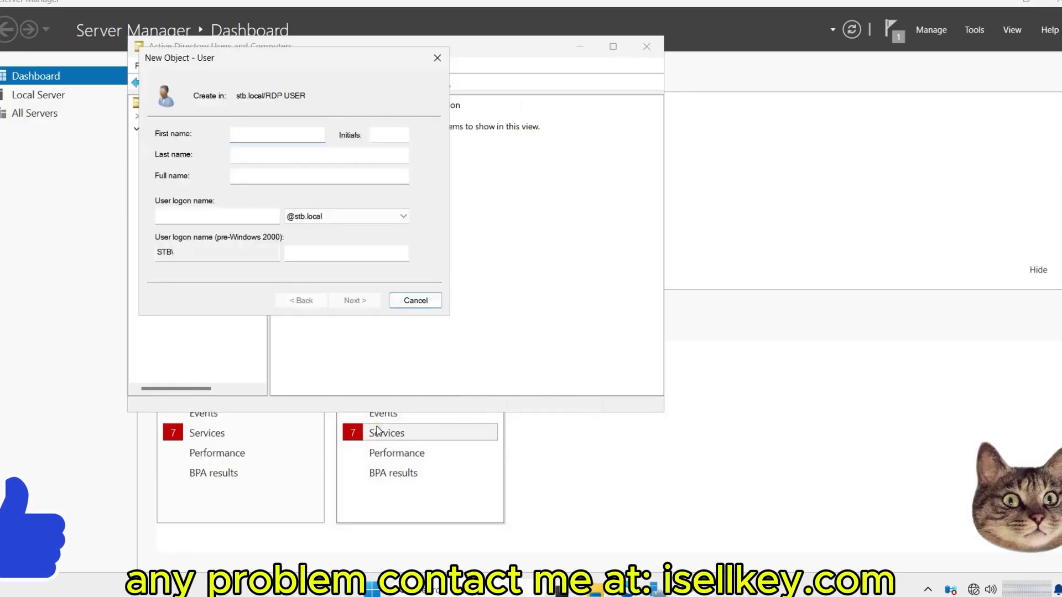
pyautogui.write('o')
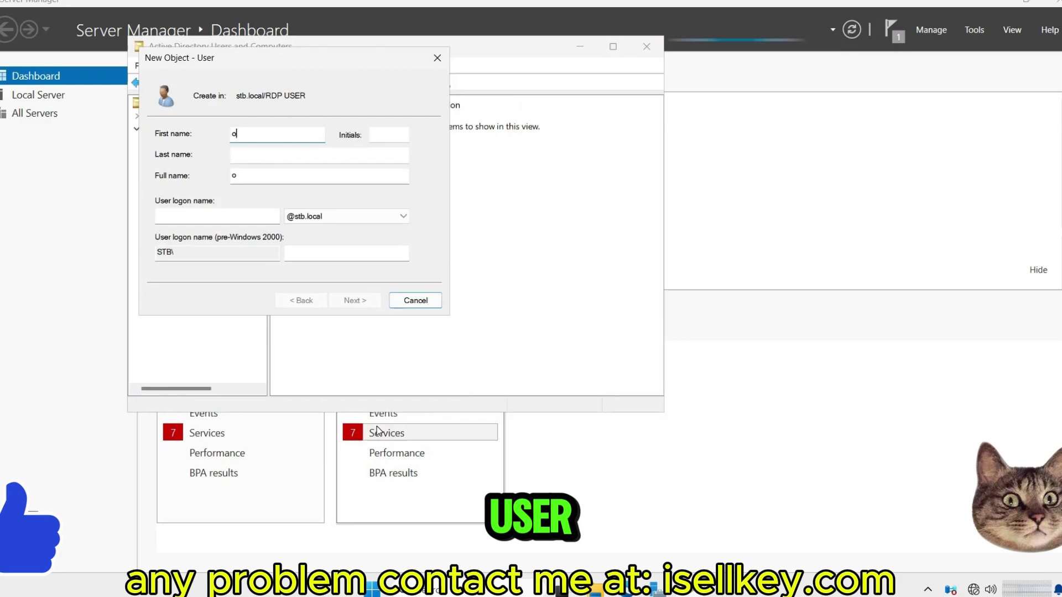
pyautogui.press('BackSpace')
pyautogui.write('rohi')
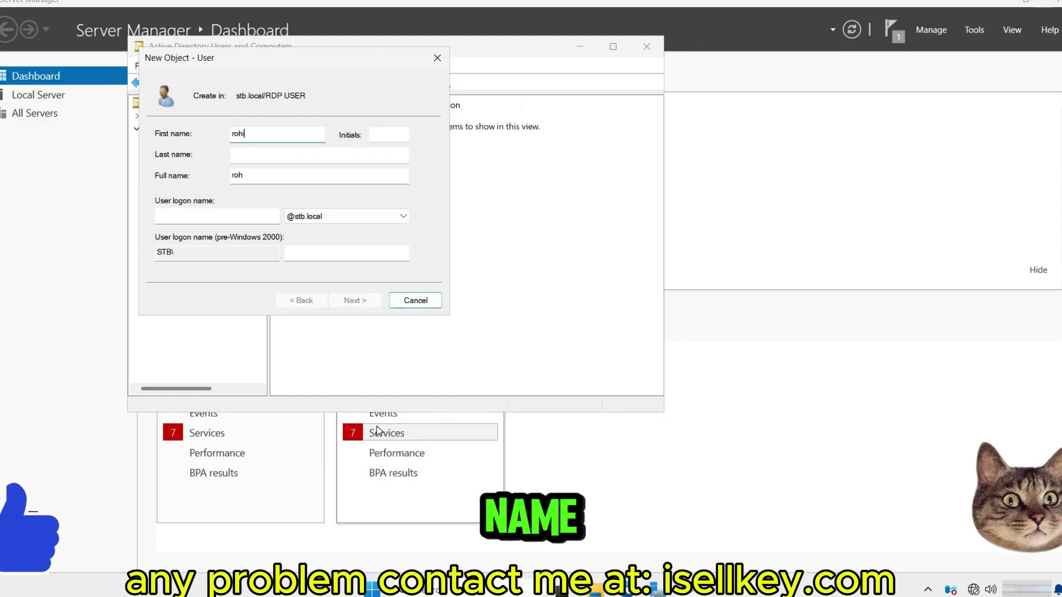
pyautogui.write('t')
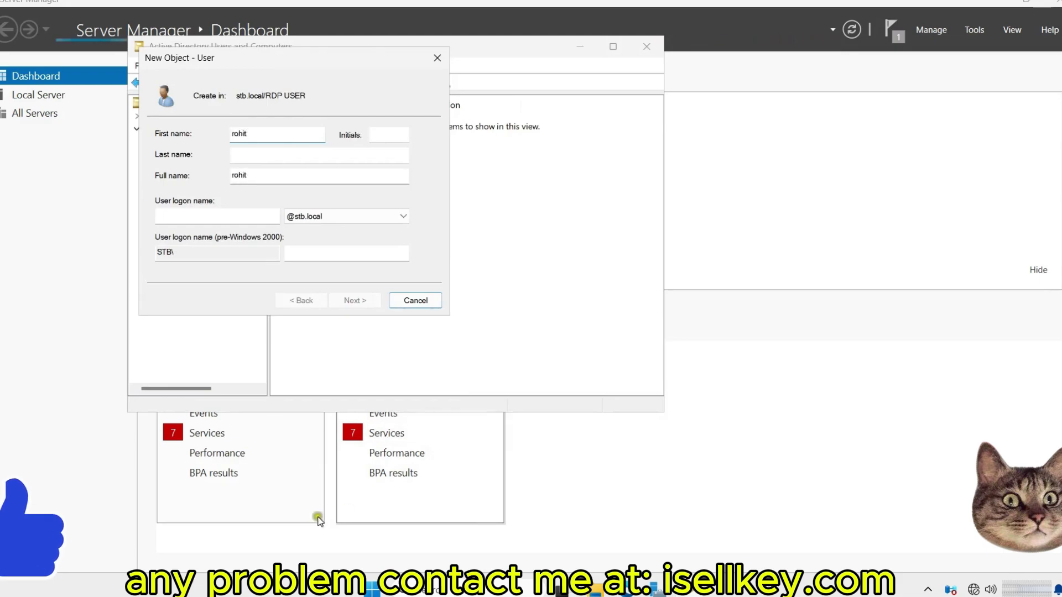
pyautogui.click(193, 215)
pyautogui.write('rohit')
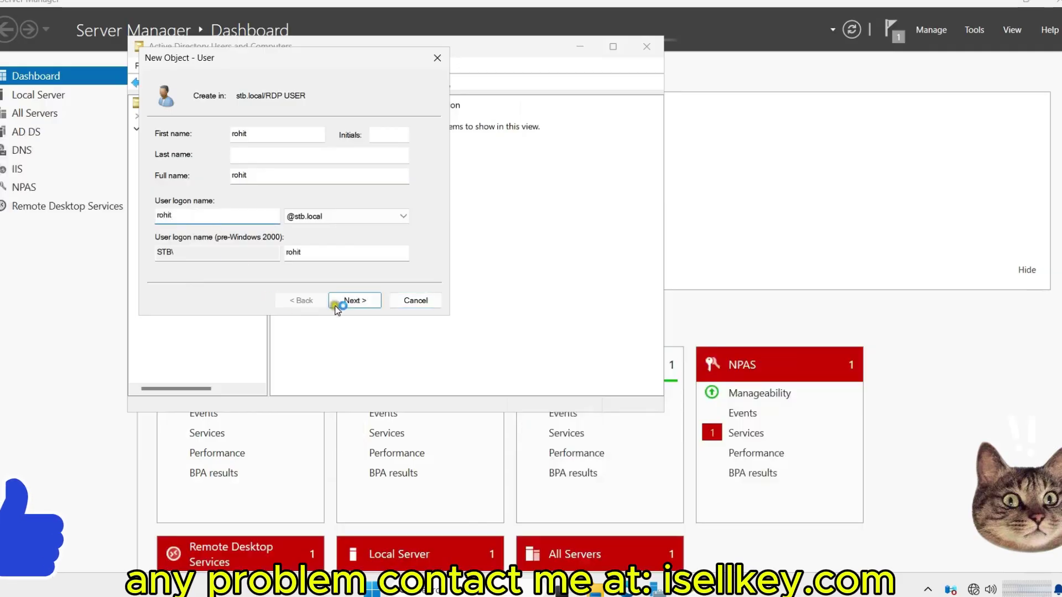
pyautogui.click(353, 300)
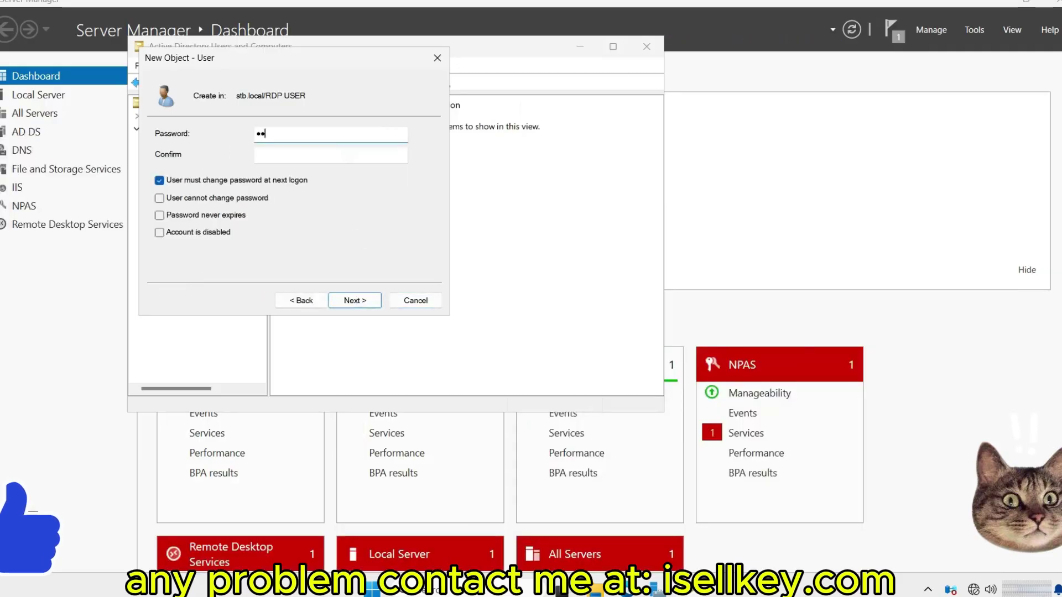
pyautogui.write('*******')
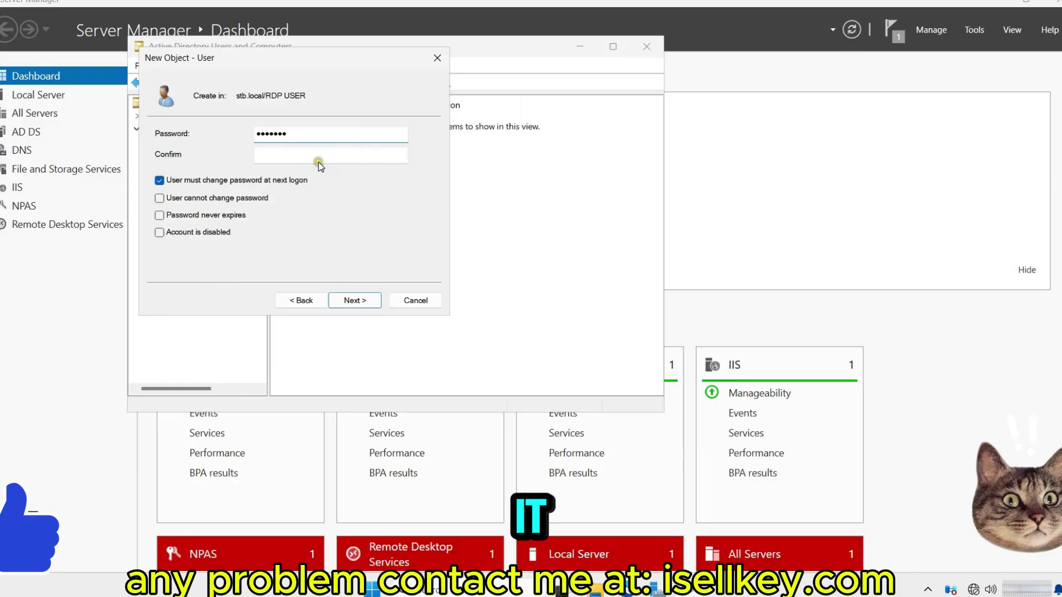
# Give rohit a password with no forced change, no user changes, and no expiry
pyautogui.click(289, 155)
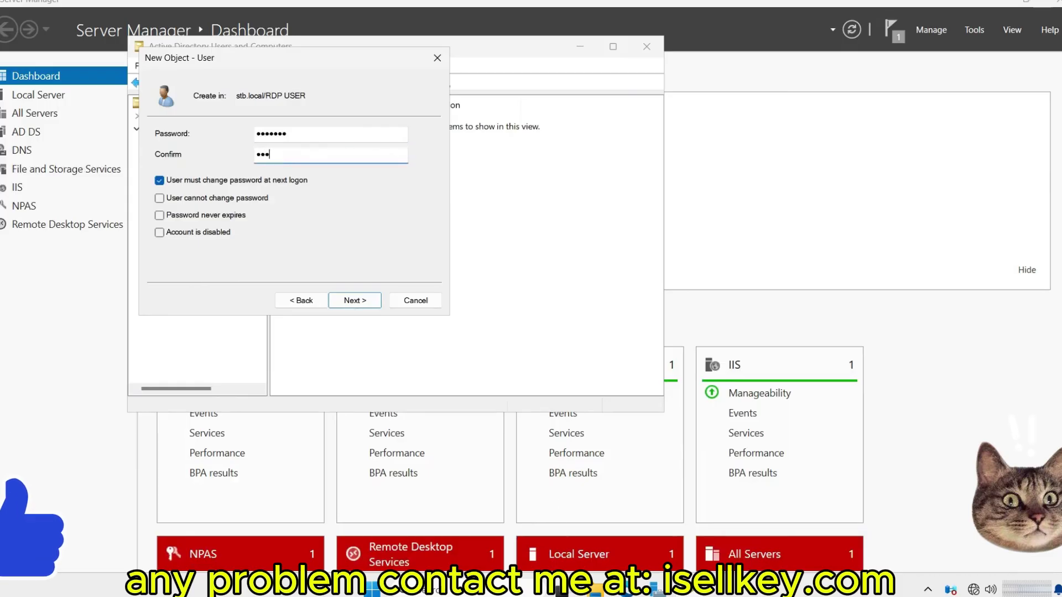
pyautogui.click(167, 181)
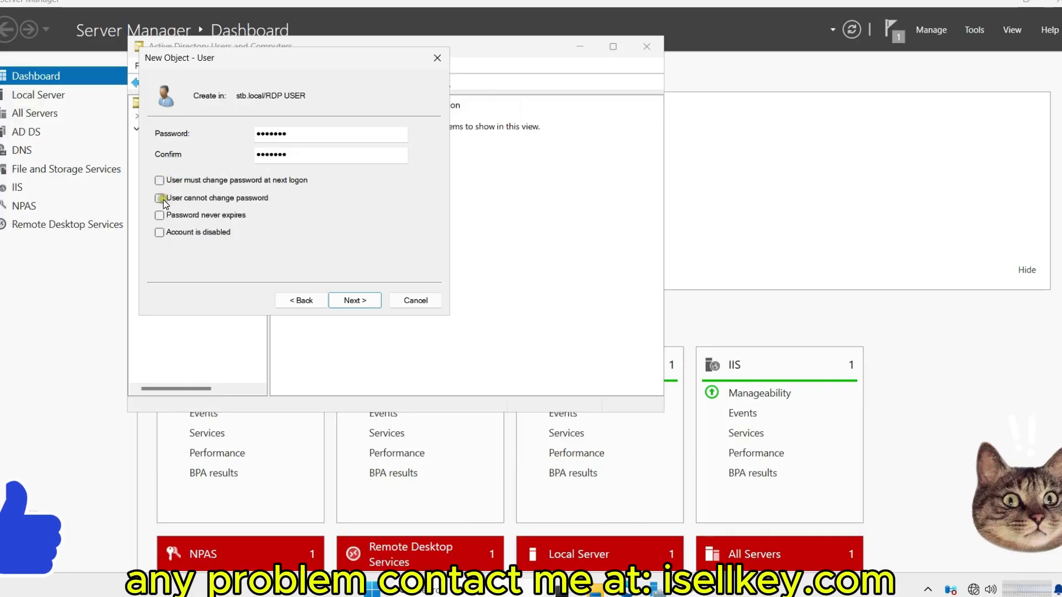
pyautogui.click(162, 200)
pyautogui.click(161, 215)
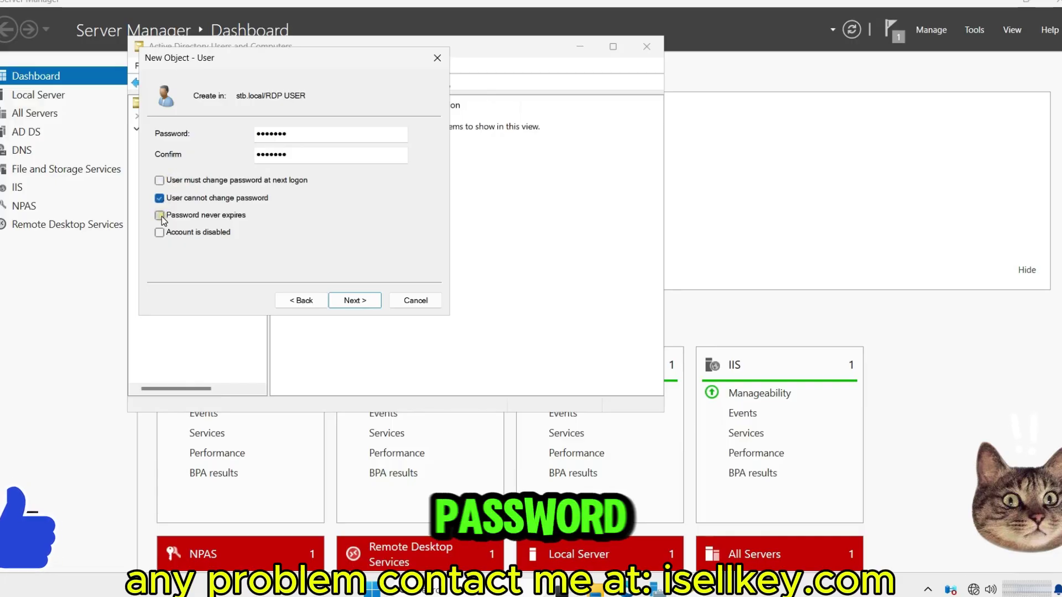
pyautogui.click(350, 304)
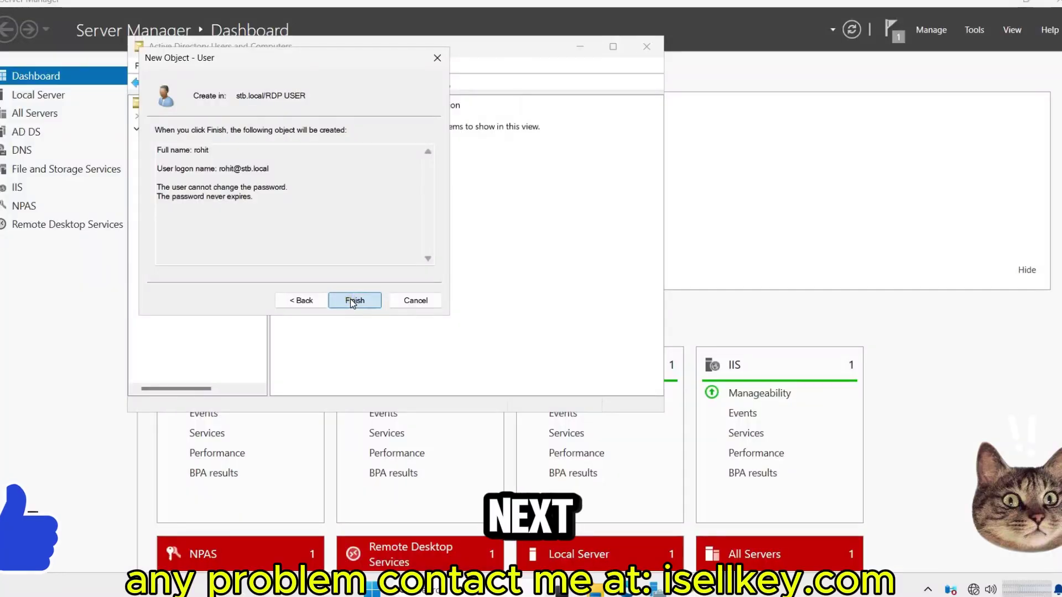
pyautogui.click(350, 302)
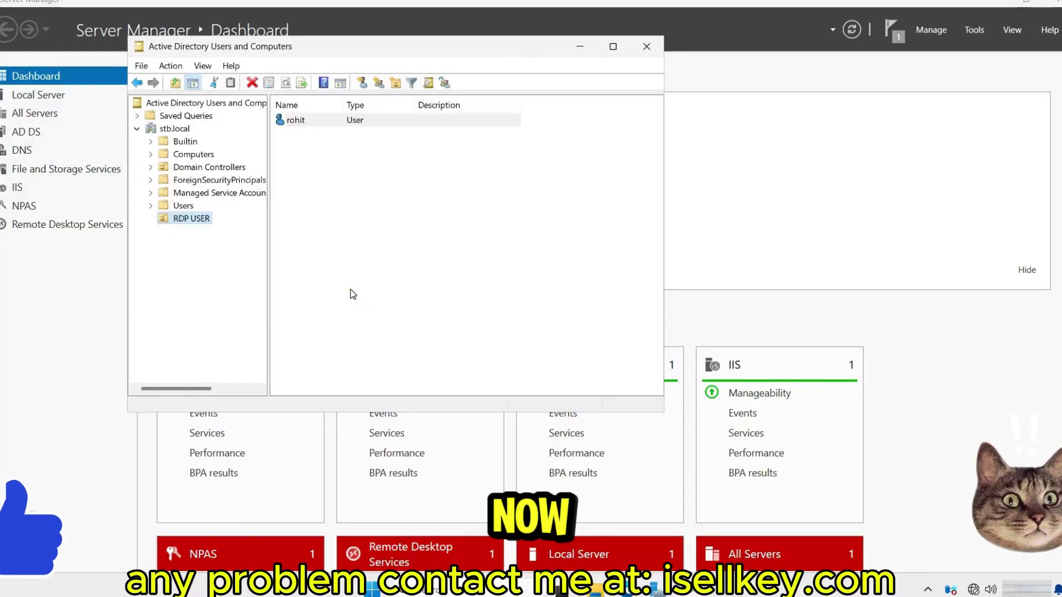
# Dismiss the remaining dialog and close Active Directory Users and Computers
pyautogui.click(351, 291)
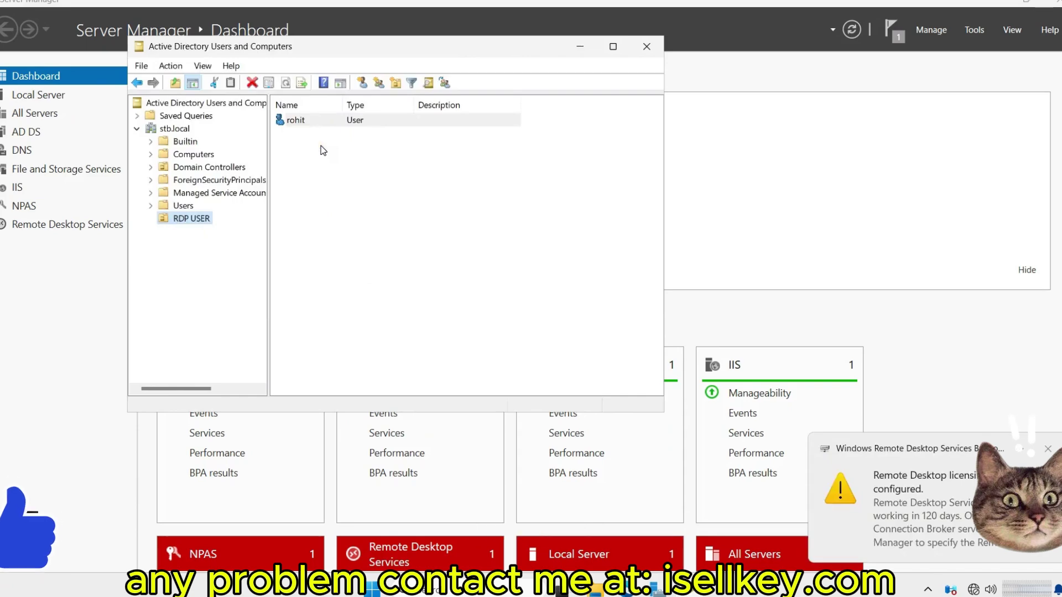
pyautogui.click(647, 49)
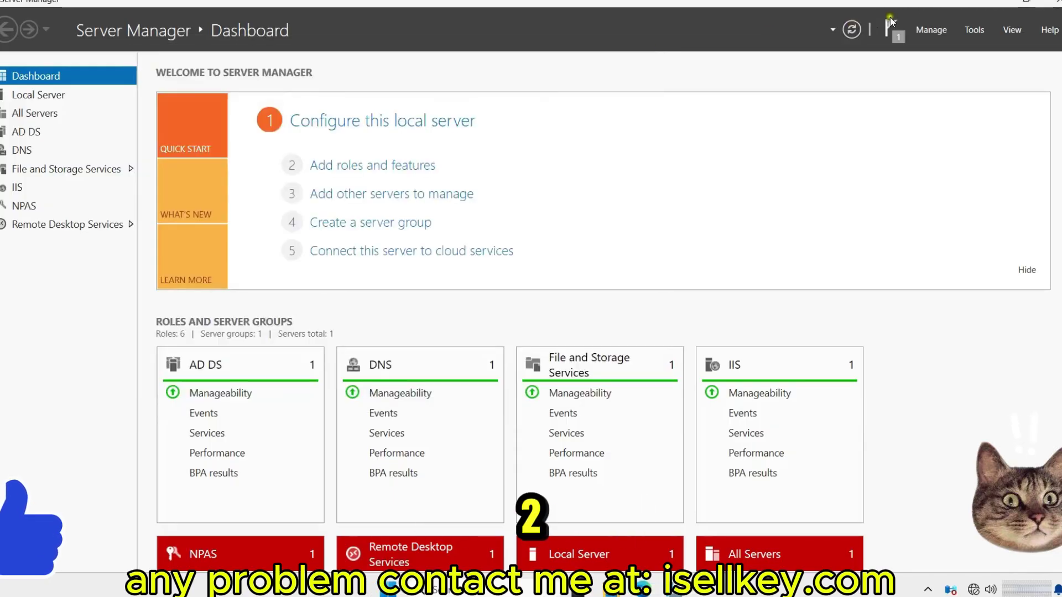
# Minimize Server Manager and open This PC's Properties from File Explorer
pyautogui.click(996, 2)
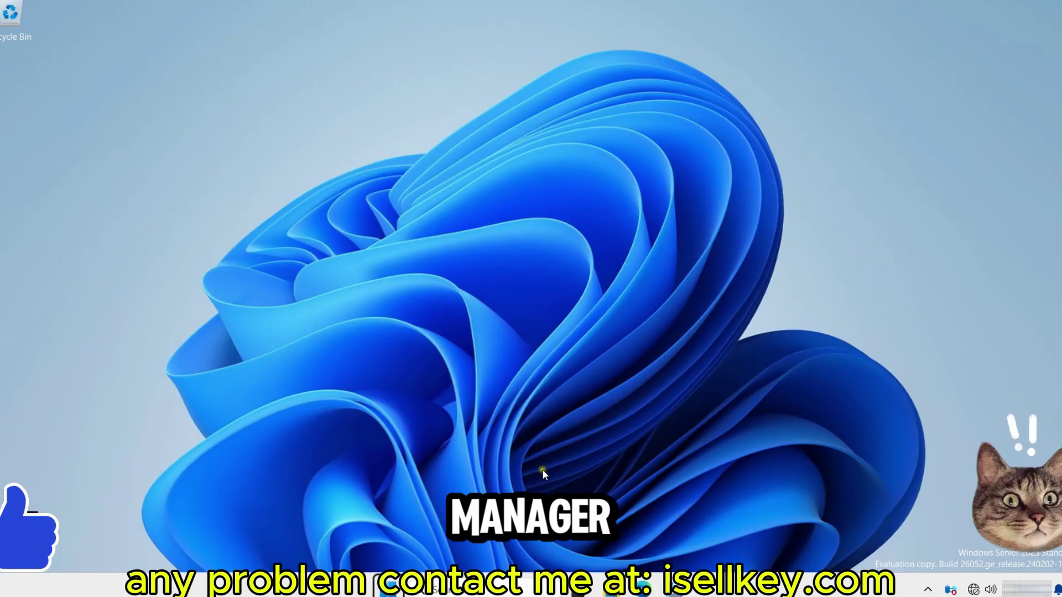
pyautogui.press('super+e')
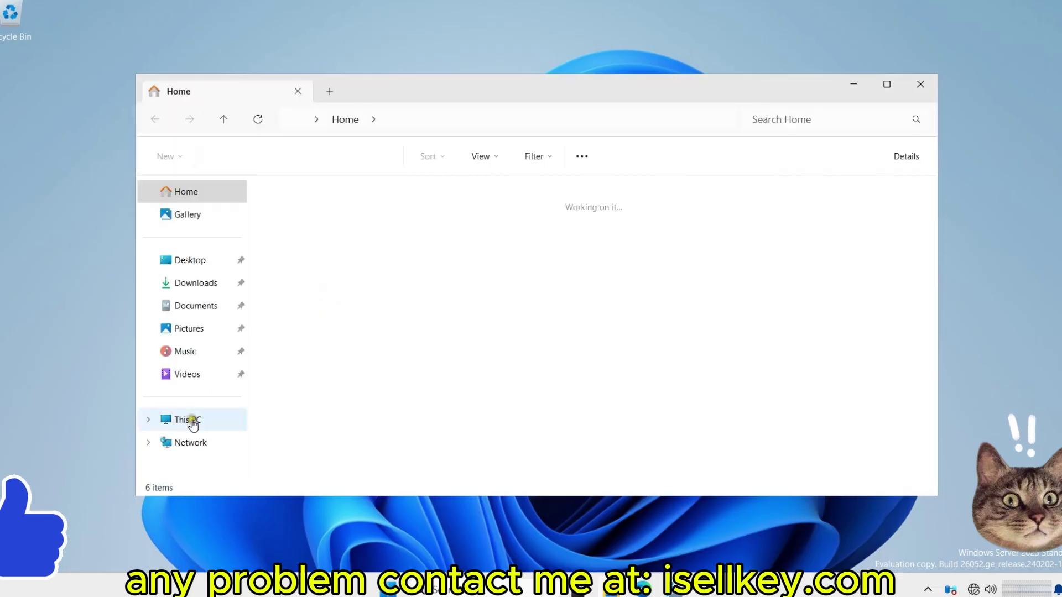
pyautogui.rightClick(190, 423)
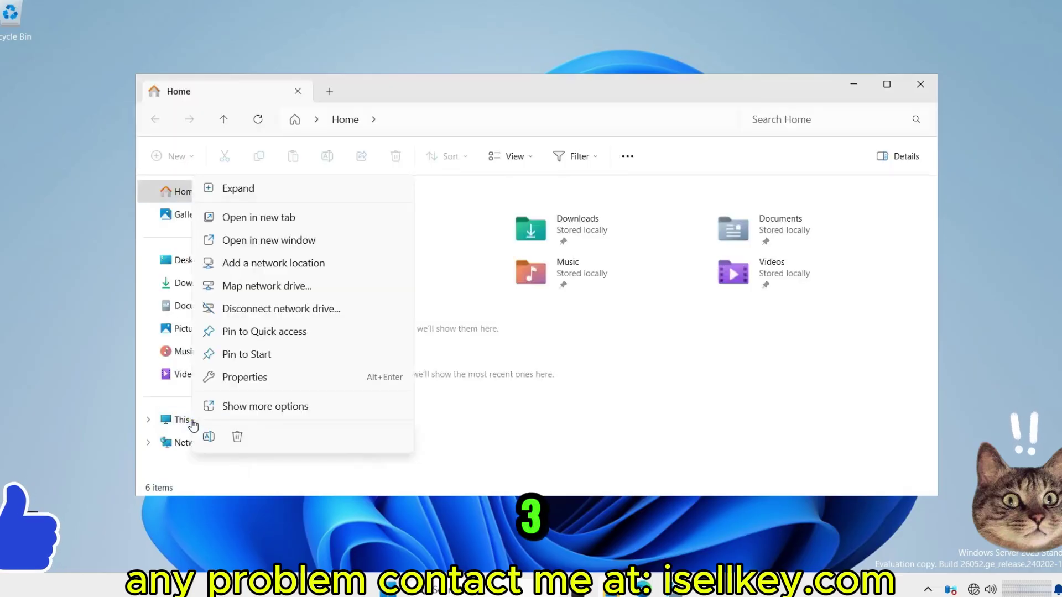
pyautogui.click(260, 406)
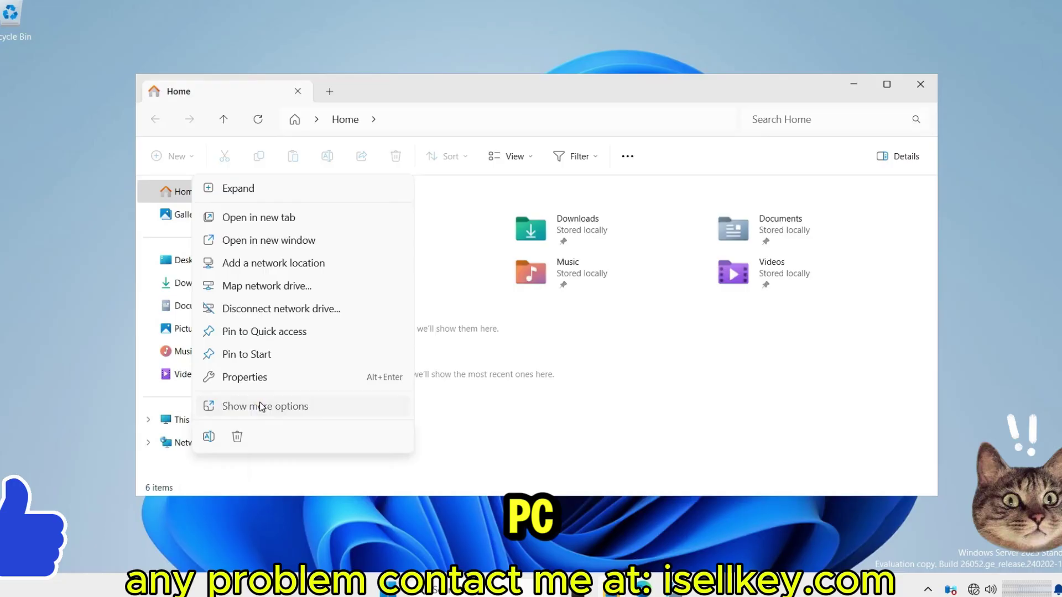
pyautogui.click(236, 408)
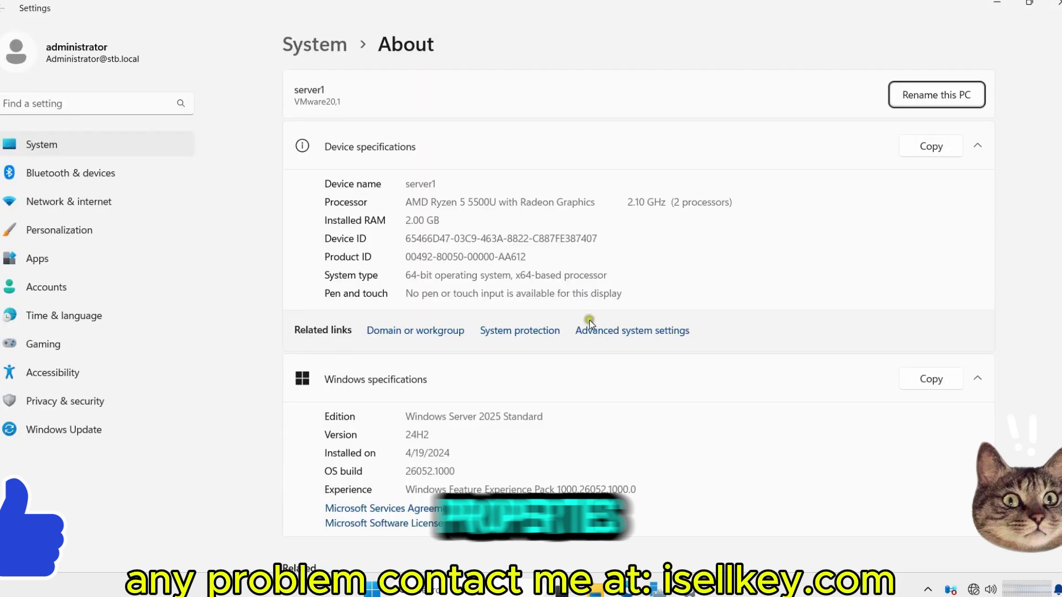
# Add rohit to the Remote Desktop users on the System Properties Remote tab
pyautogui.click(600, 336)
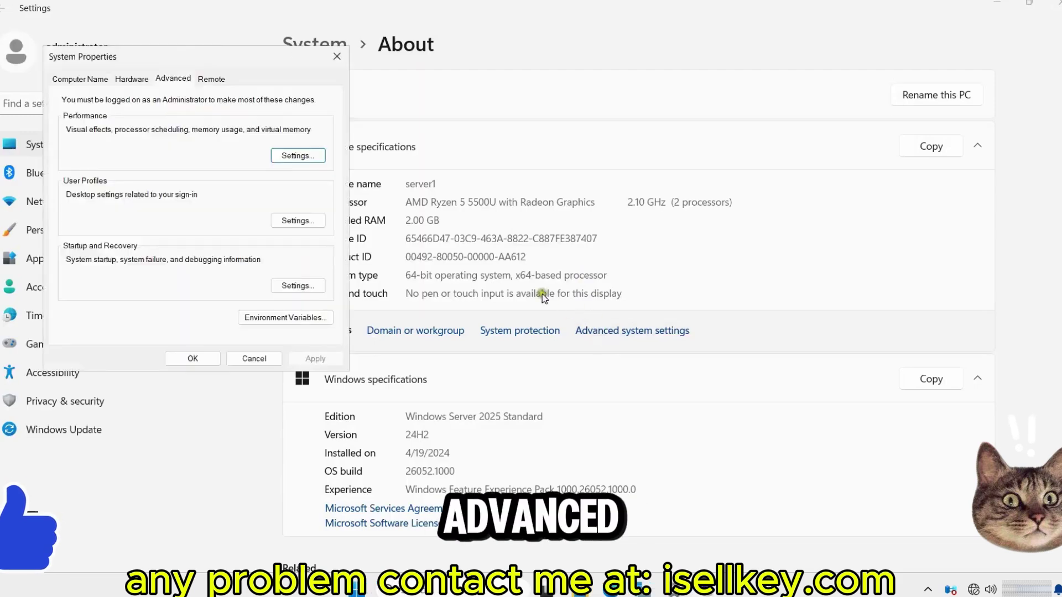
pyautogui.click(209, 80)
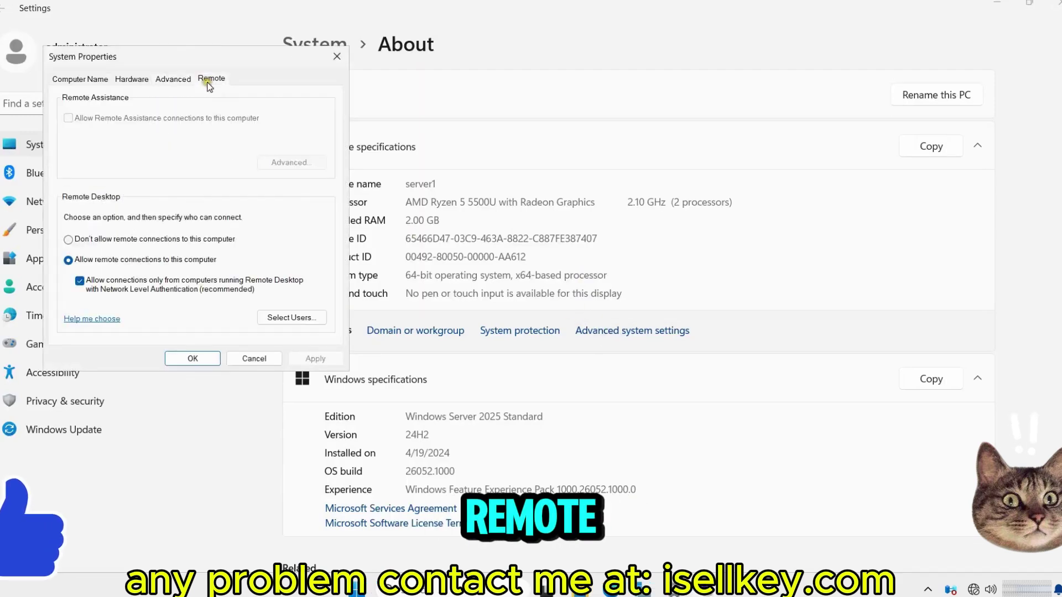
pyautogui.click(292, 319)
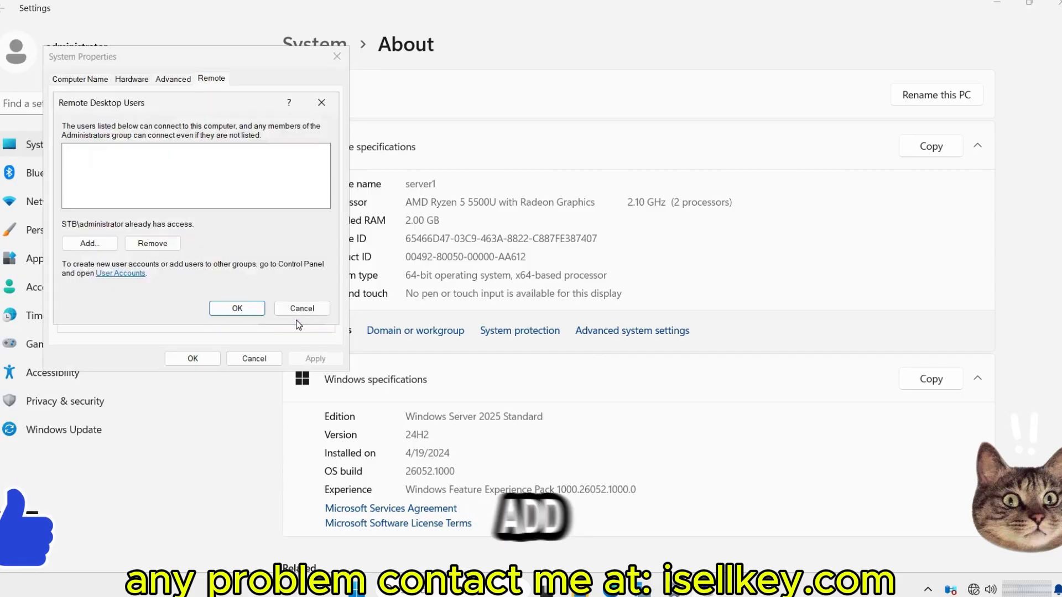
pyautogui.click(107, 243)
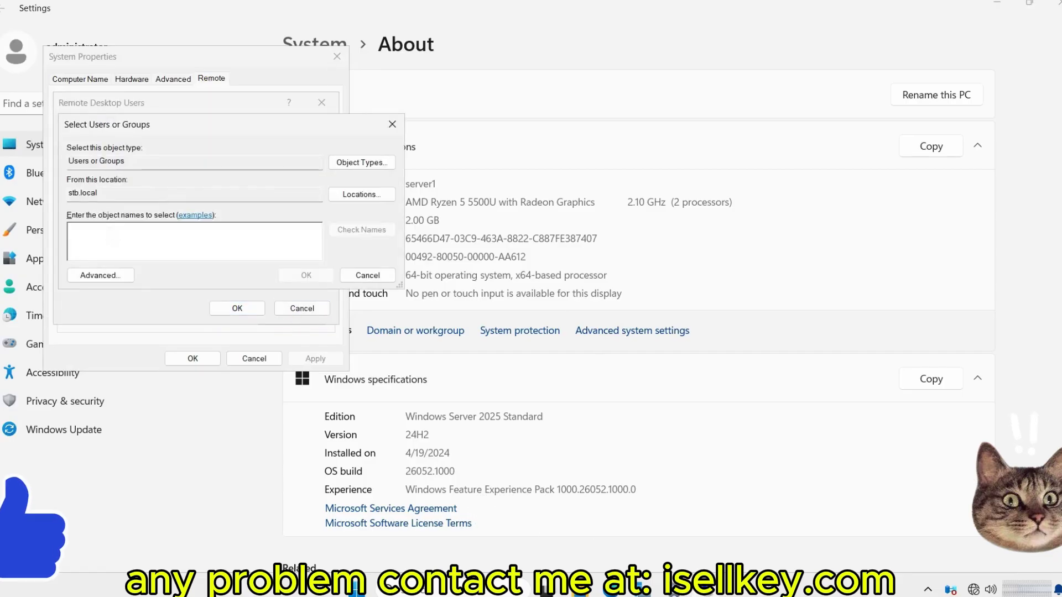
pyautogui.write('rohit')
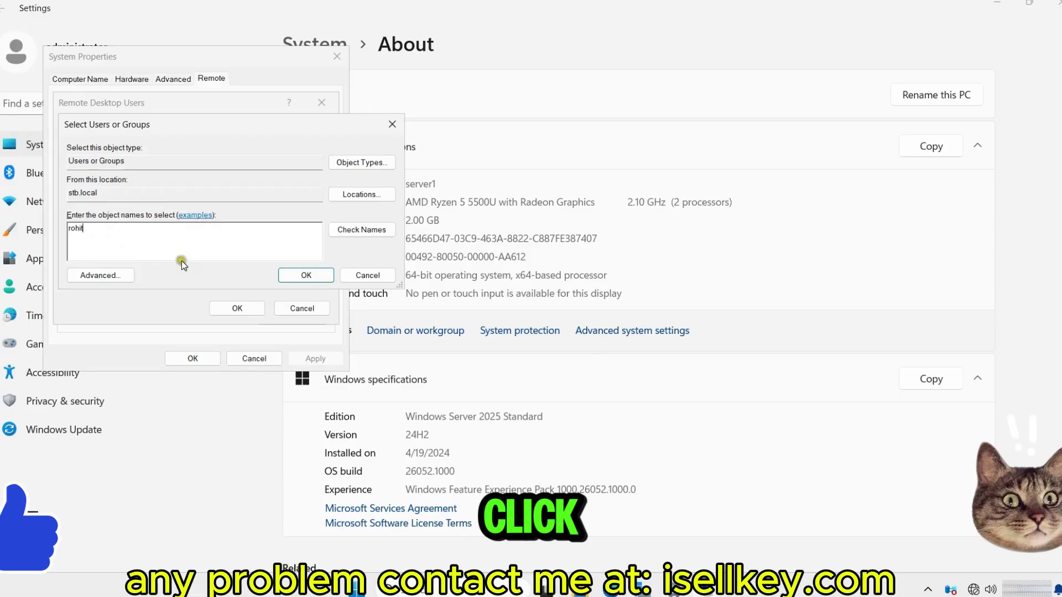
pyautogui.click(304, 275)
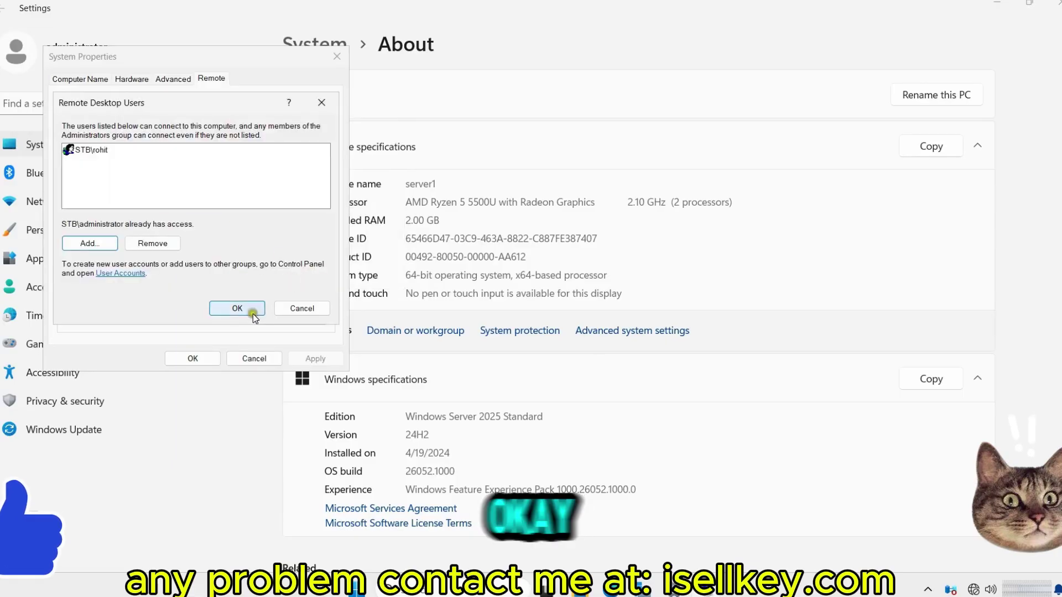
pyautogui.click(236, 308)
pyautogui.click(198, 361)
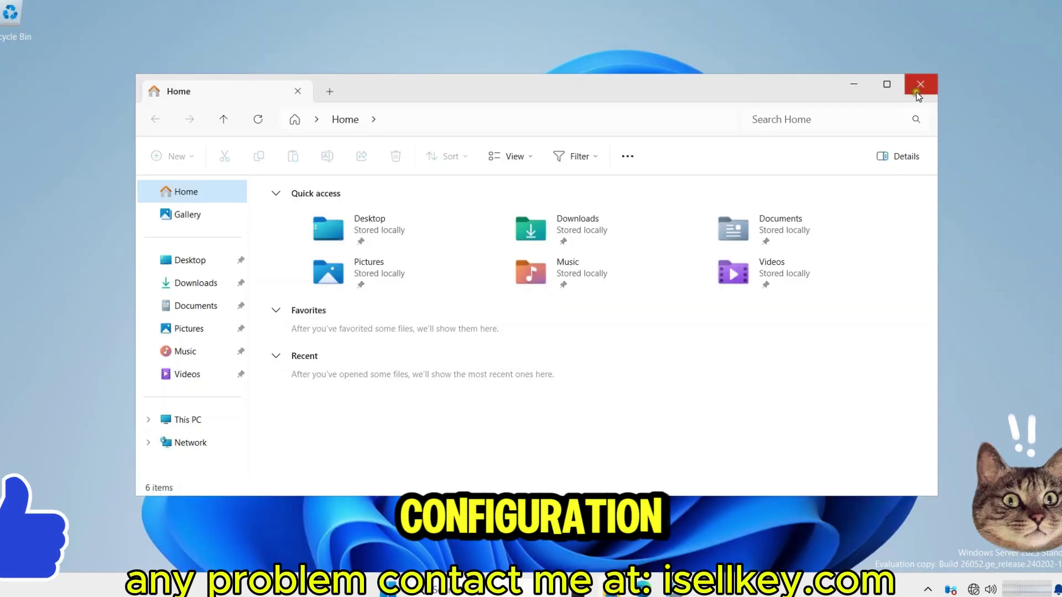
# Close File Explorer and launch Remote Desktop Connection (mstsc) from Run on the Windows 11 client
pyautogui.click(920, 84)
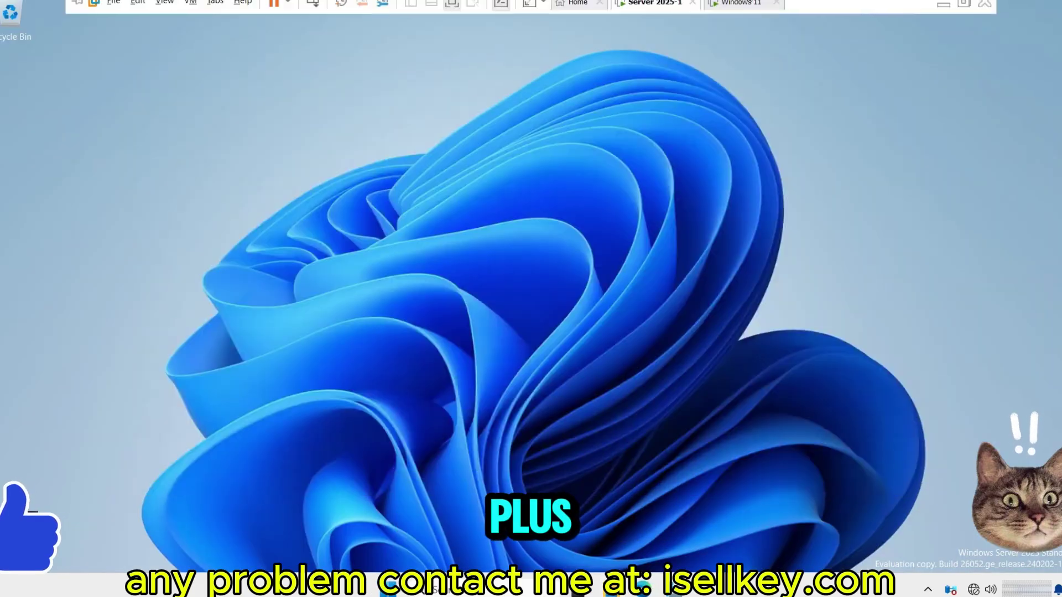
pyautogui.click(741, 5)
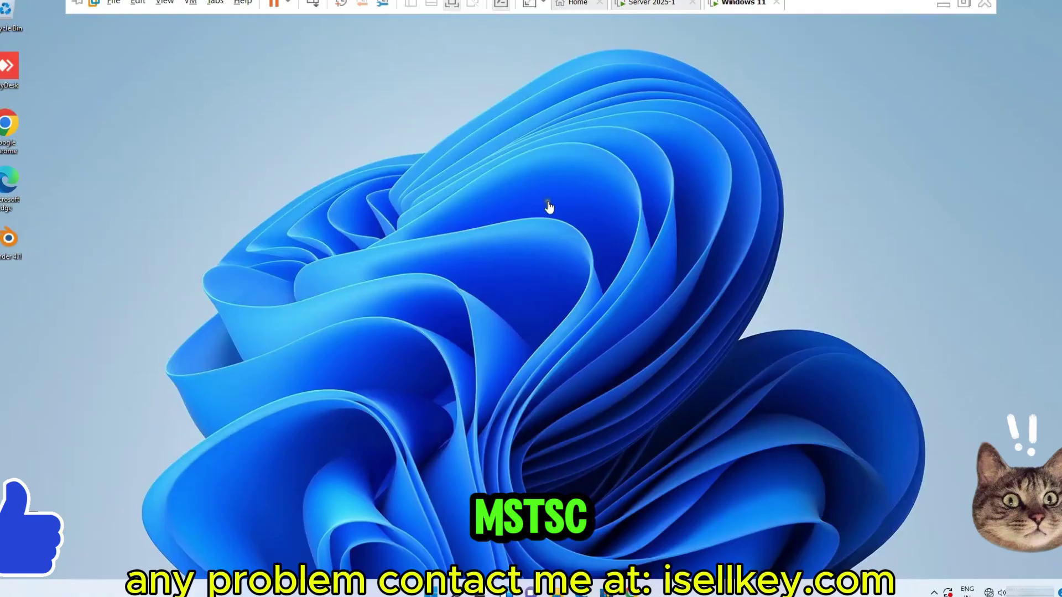
pyautogui.rightClick(589, 280)
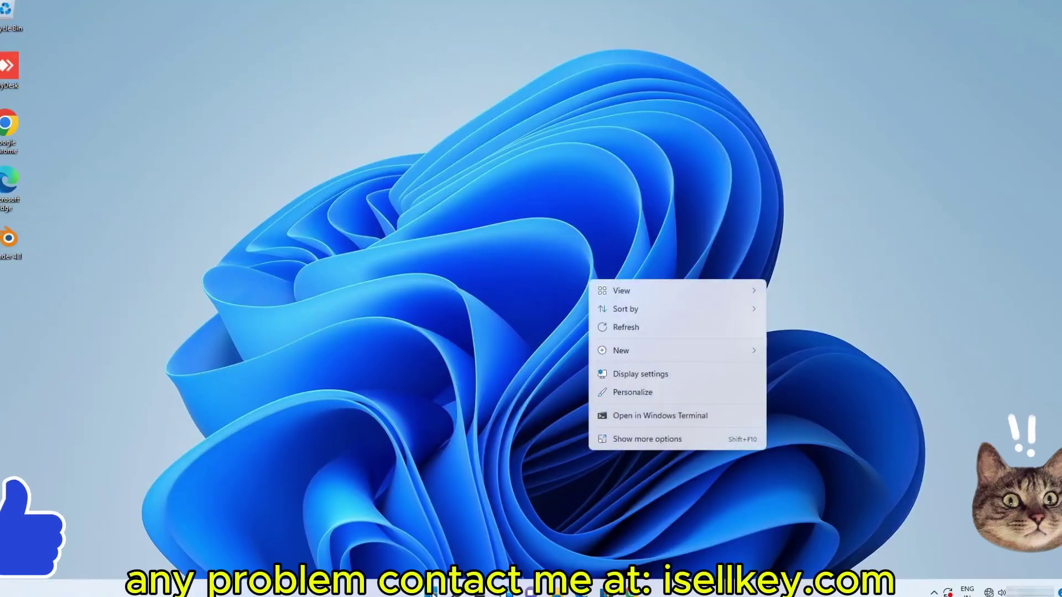
pyautogui.rightClick(436, 591)
pyautogui.click(407, 528)
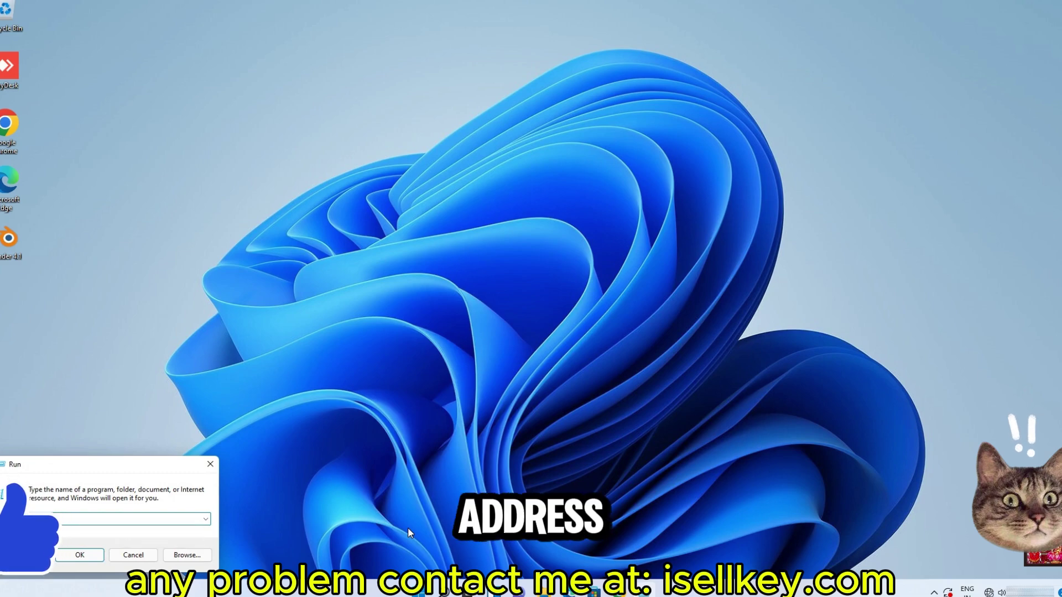
pyautogui.press('Return')
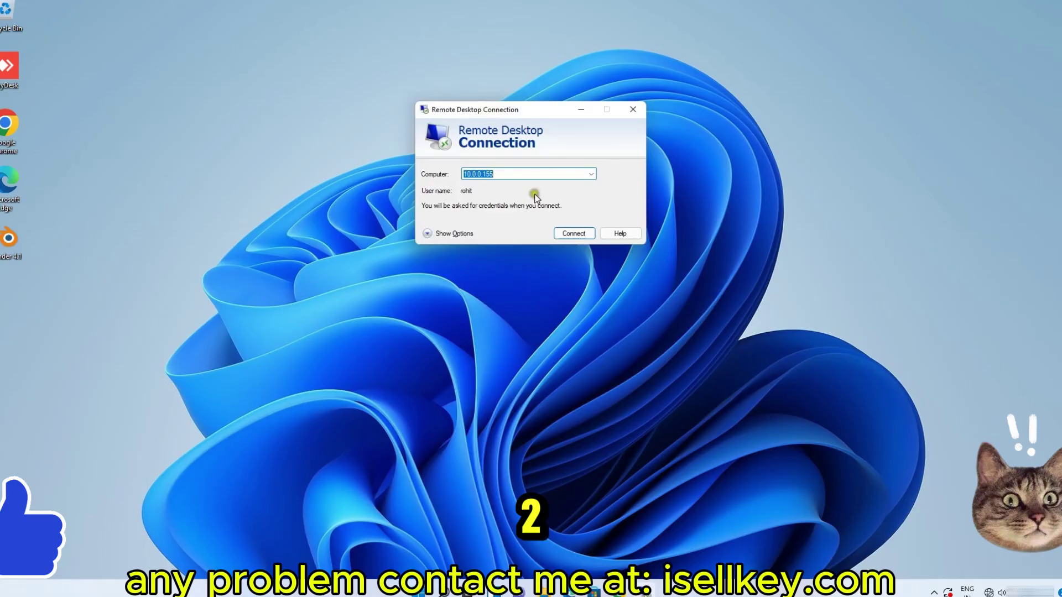
pyautogui.write('17')
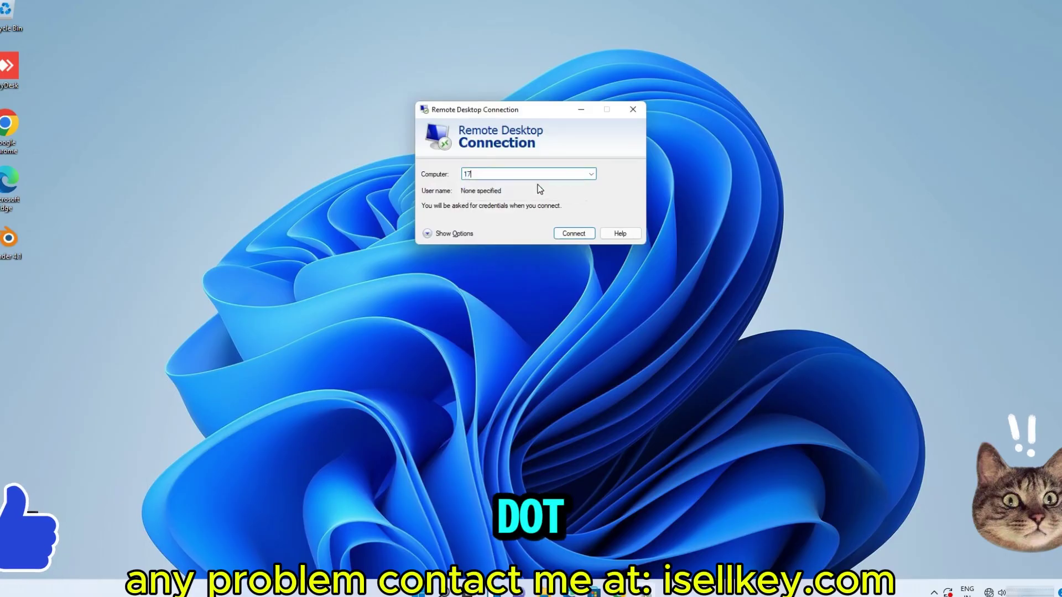
pyautogui.write('2.16.0.1')
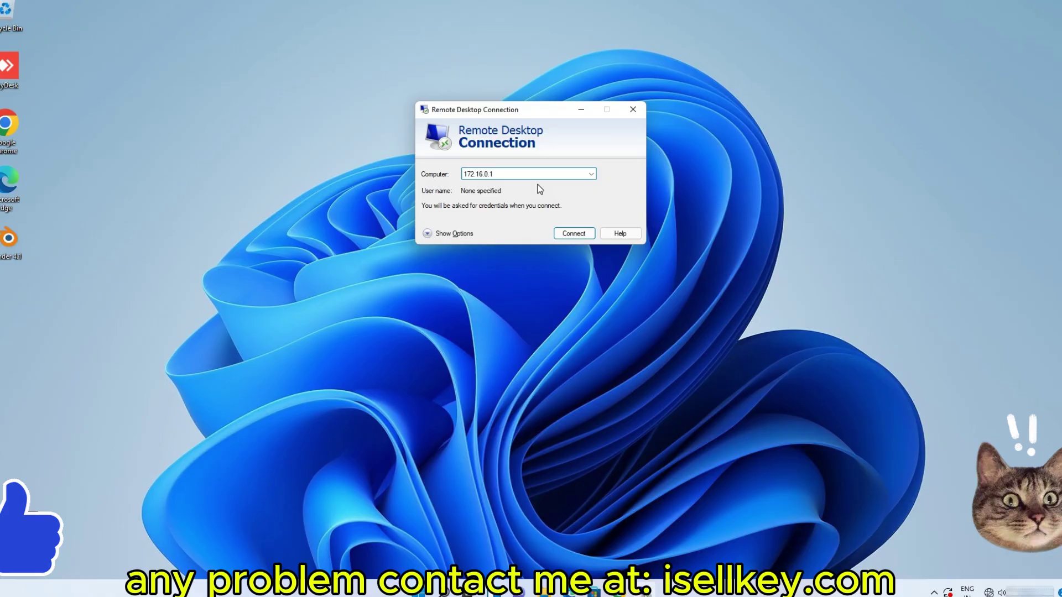
# Connect to 172.16.0.1 as rohit with his password and accept the untrusted certificate warning
pyautogui.press('Return')
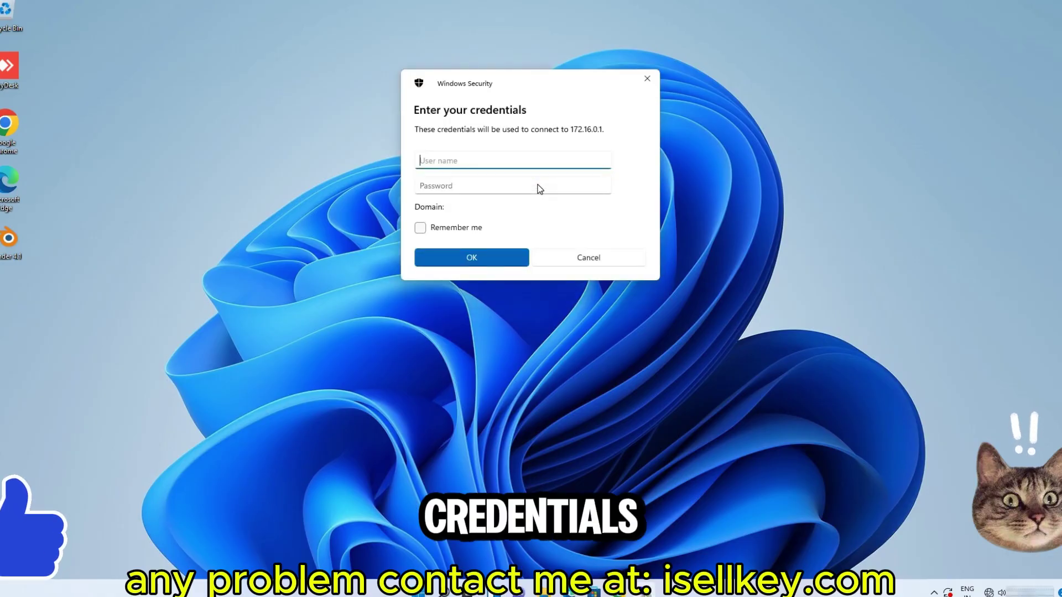
pyautogui.write('rohit')
pyautogui.click(537, 188)
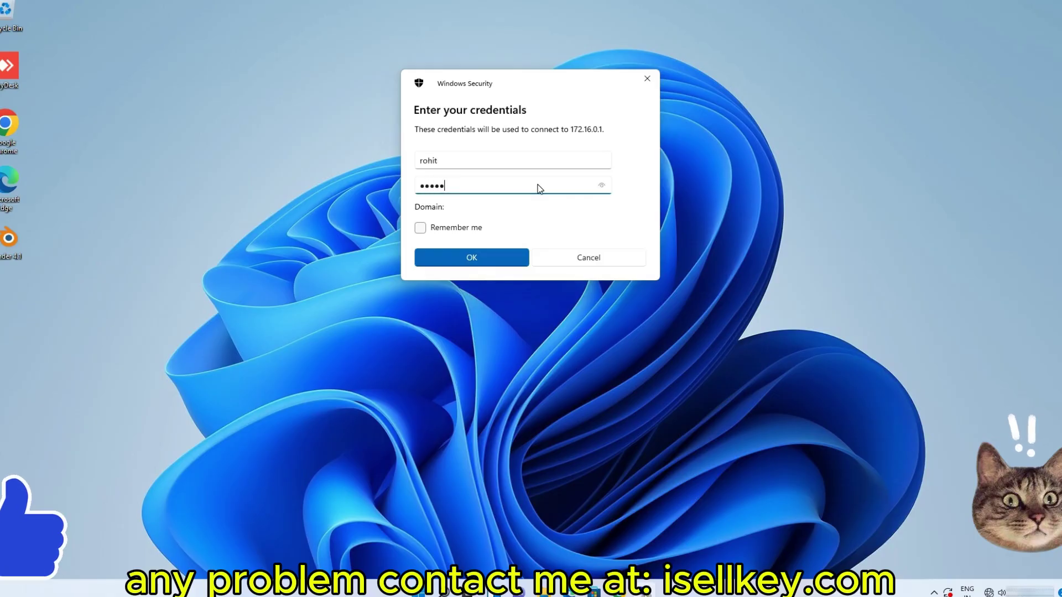
pyautogui.press('Return')
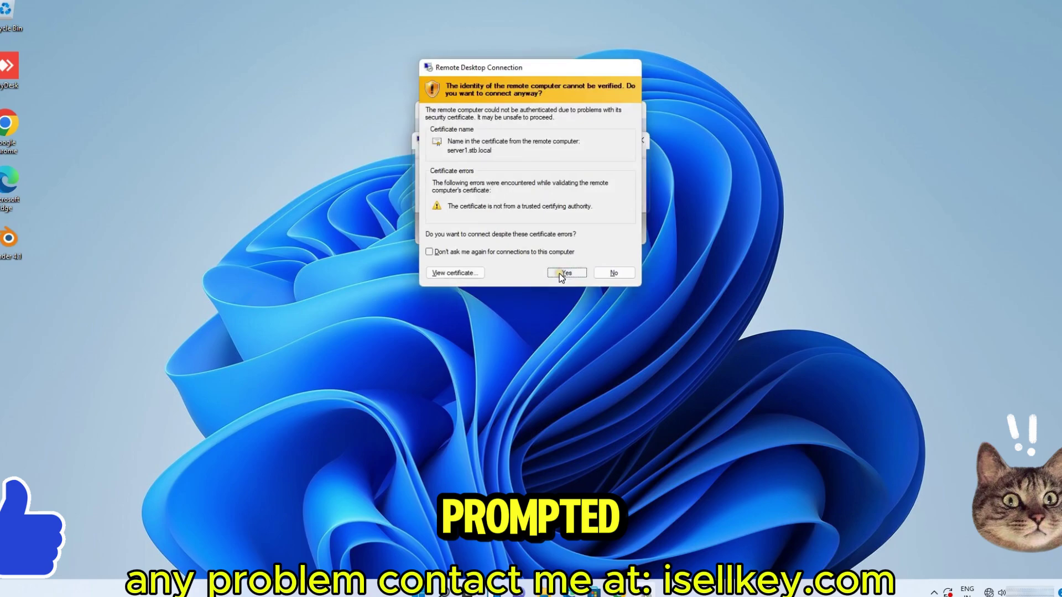
pyautogui.click(561, 274)
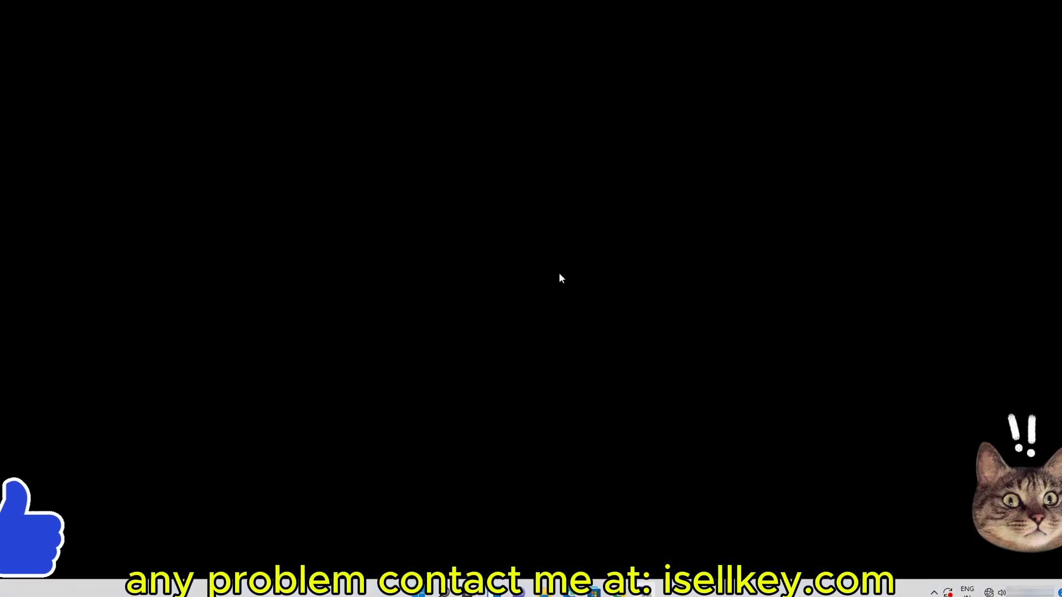